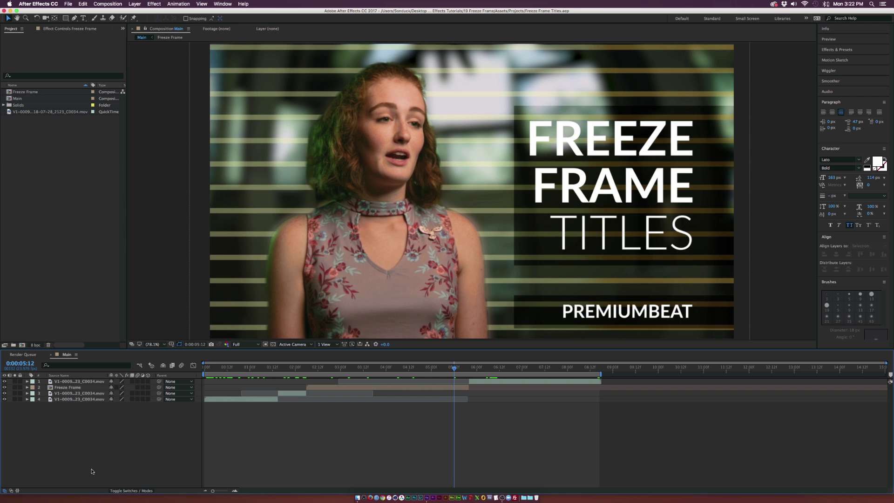
# Step: Open the QuickTime source clip in the Footage viewer and scrub through it
pyautogui.doubleClick(10, 113)
pyautogui.moveTo(259, 326); pyautogui.dragTo(681, 330)
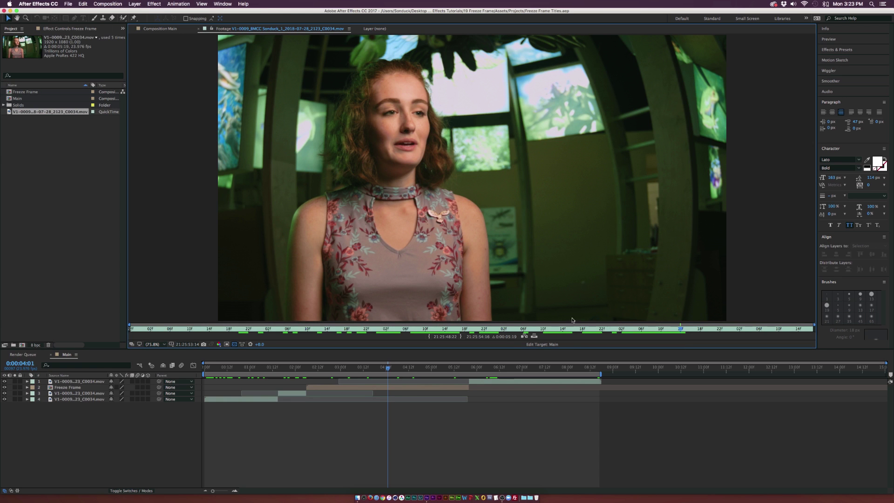
pyautogui.click(42, 316)
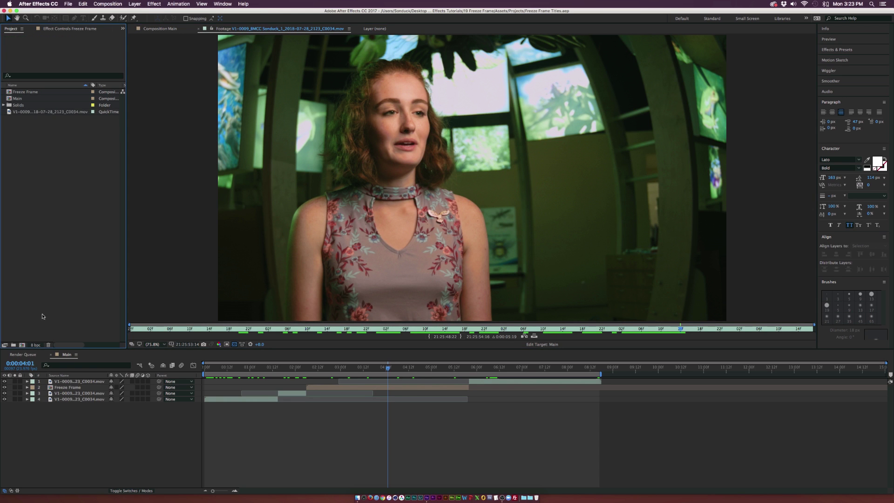
pyautogui.click(21, 345)
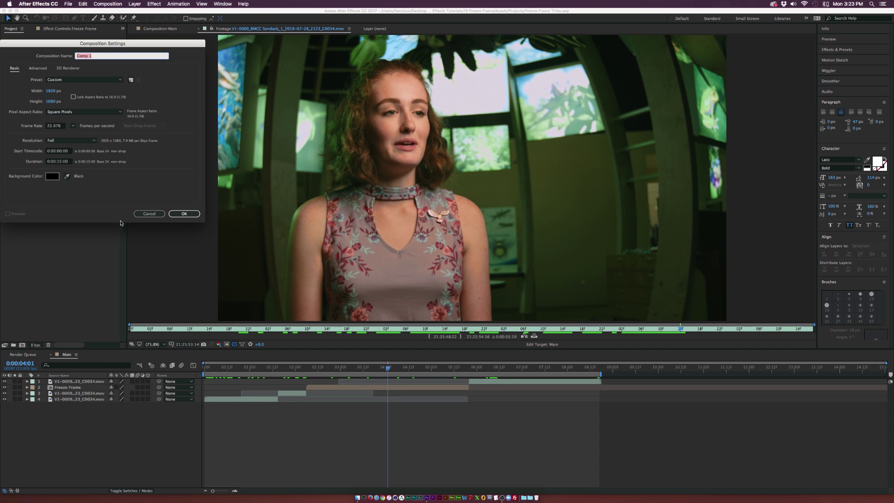
pyautogui.click(148, 215)
# Step: Create a new composition named "TUTORIAL MAIN"
pyautogui.click(107, 4)
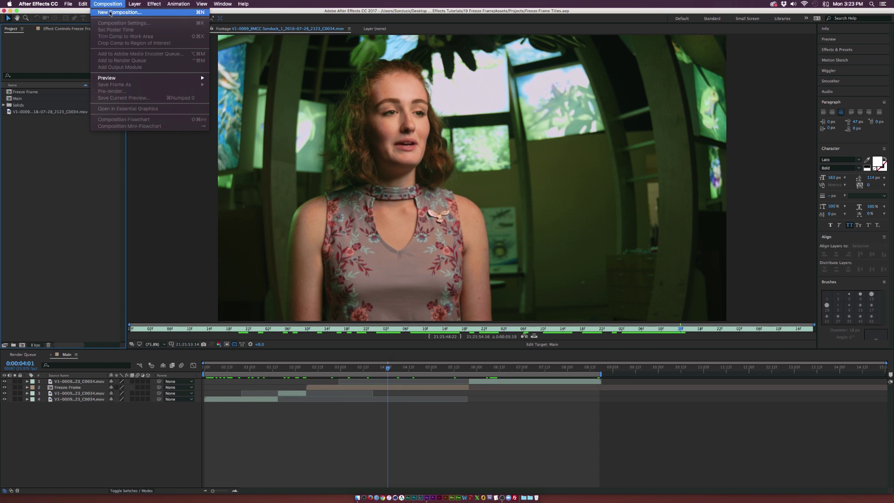
pyautogui.click(111, 13)
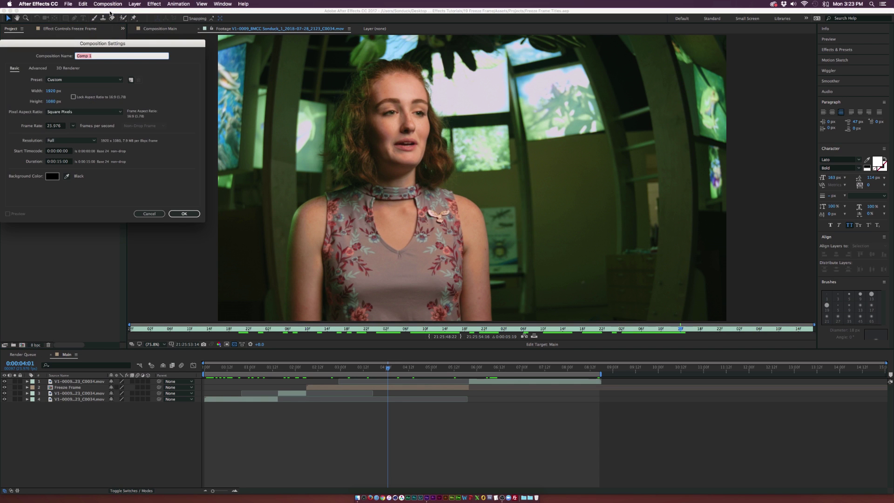
pyautogui.write('TUTORIAL MAIN')
pyautogui.click(186, 215)
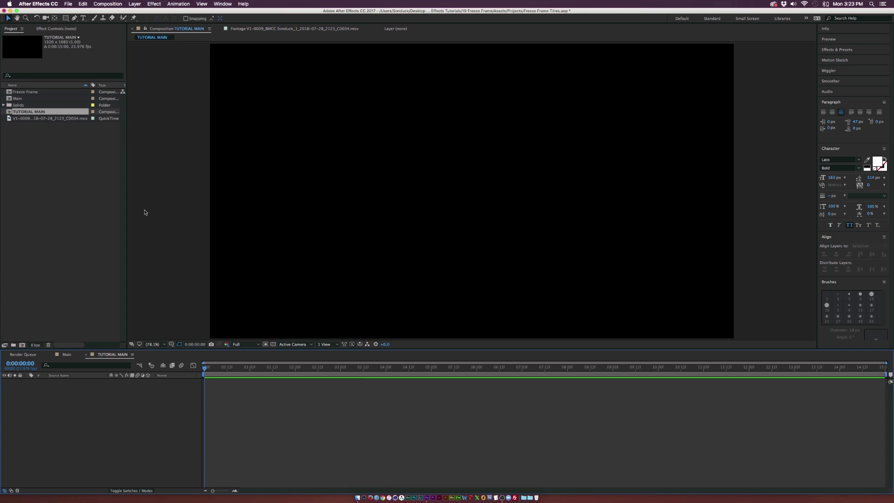
# Step: Add the QuickTime clip to the TUTORIAL MAIN timeline and preview its full length
pyautogui.click(58, 119)
pyautogui.moveTo(60, 122); pyautogui.dragTo(145, 408)
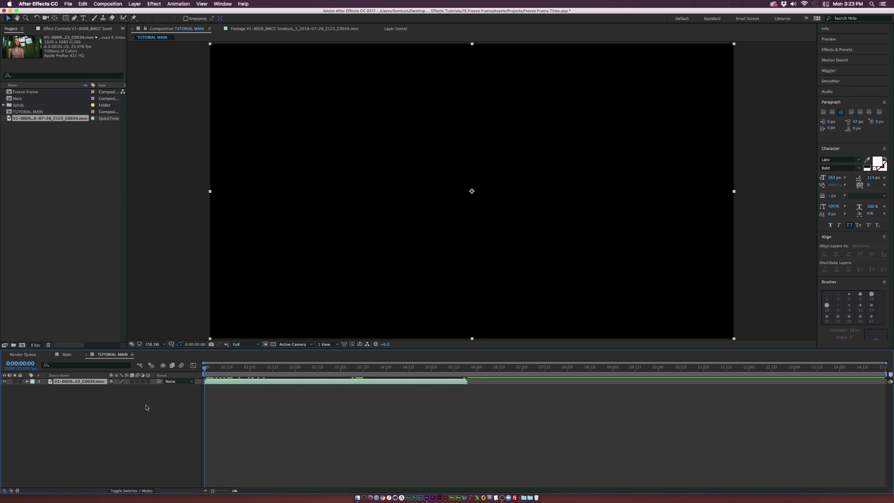
pyautogui.moveTo(205, 368); pyautogui.dragTo(466, 383)
pyautogui.press('space')
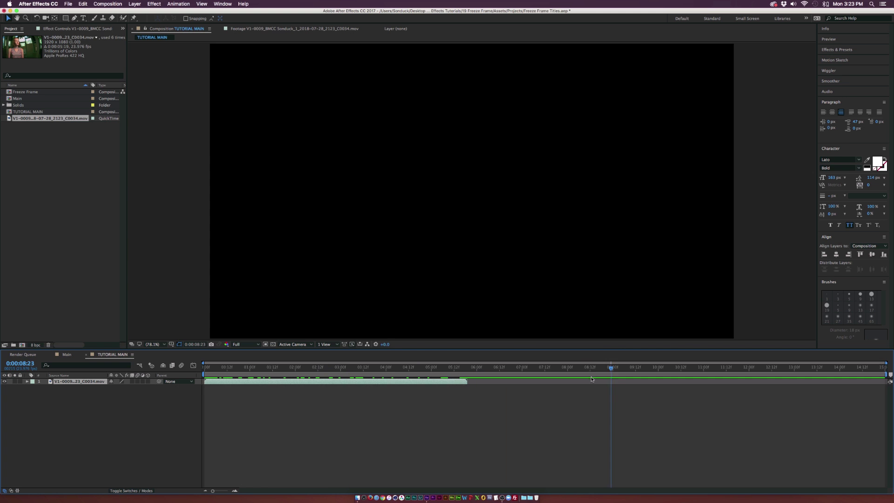
# Step: Choose the freeze moment at 0:00:04:07 and split the clip layer there
pyautogui.moveTo(591, 378); pyautogui.dragTo(317, 382)
pyautogui.press('space')
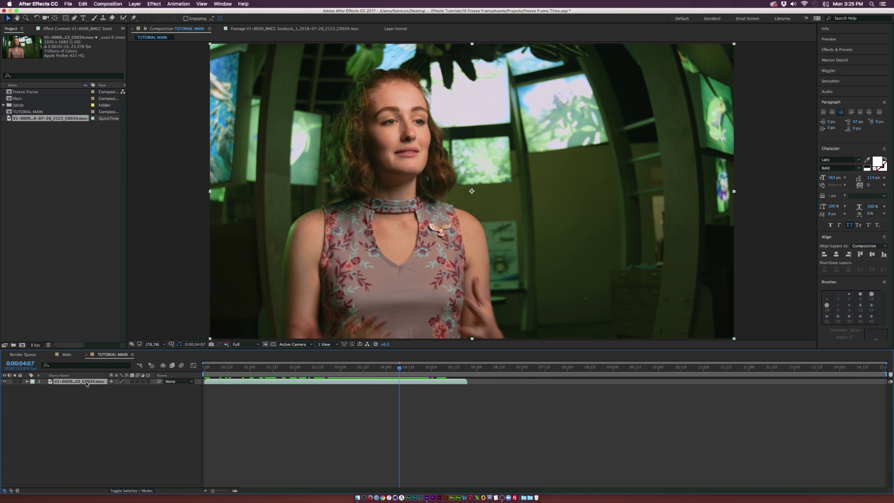
pyautogui.click(82, 4)
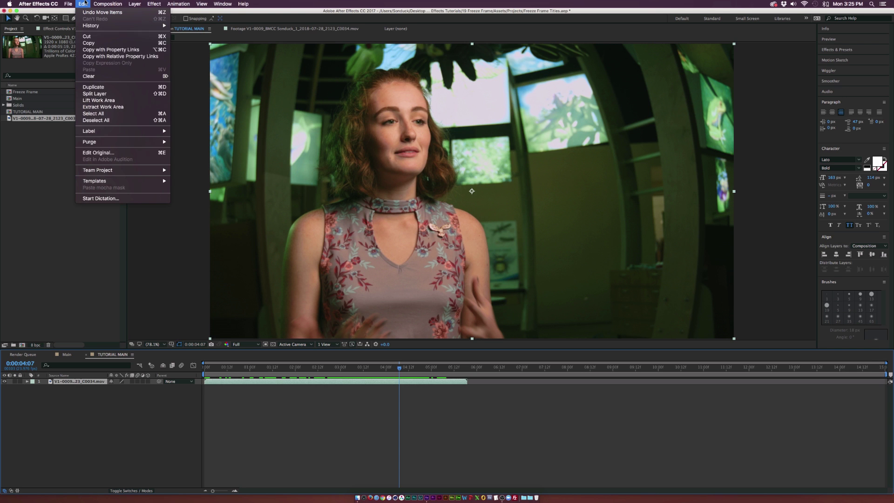
pyautogui.click(102, 95)
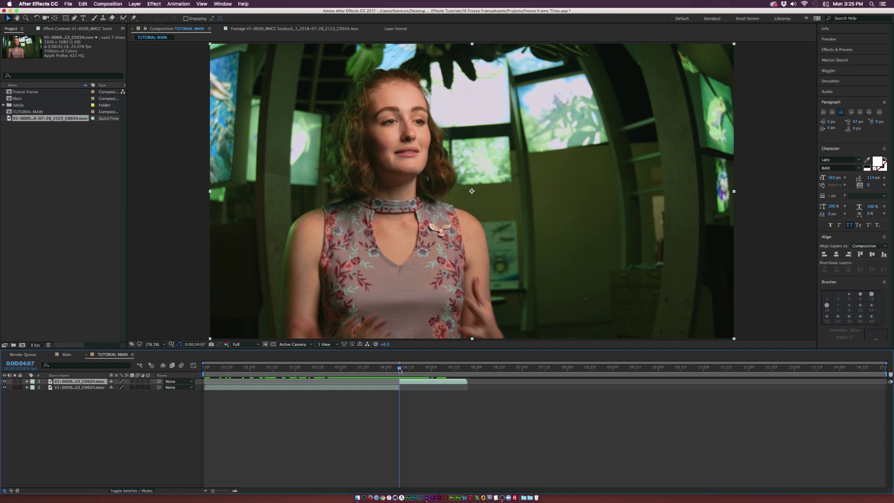
# Step: Split the second clip segment again one frame on, at 0:00:04:08, to isolate a single frame
pyautogui.moveTo(399, 369); pyautogui.dragTo(401, 370)
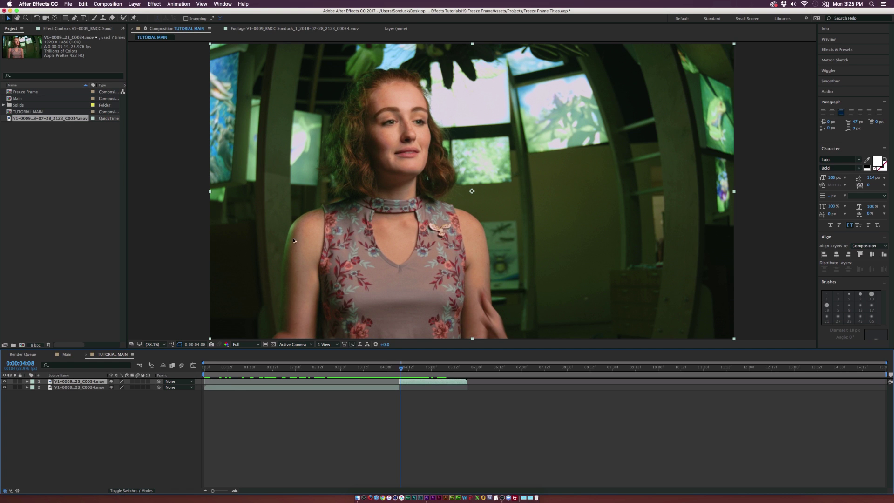
pyautogui.click(83, 4)
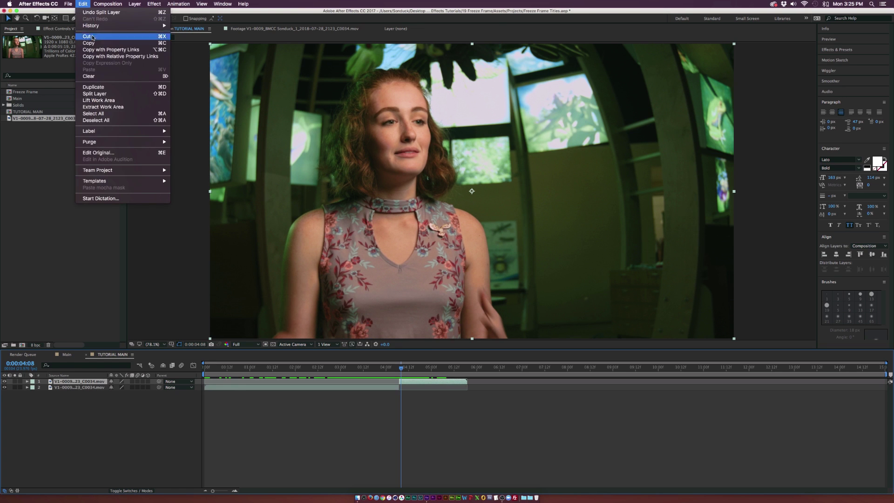
pyautogui.click(102, 94)
pyautogui.click(108, 449)
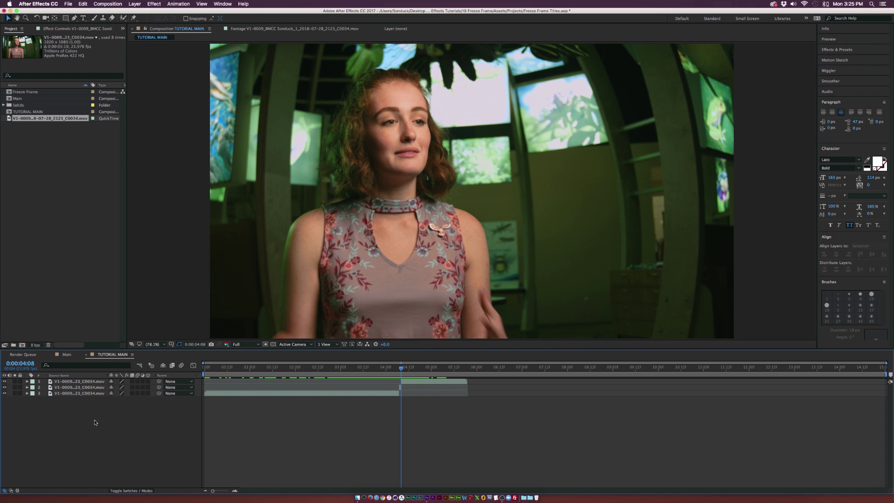
# Step: Apply Freeze Frame to the one-frame middle layer at 0:00:04:07
pyautogui.click(83, 388)
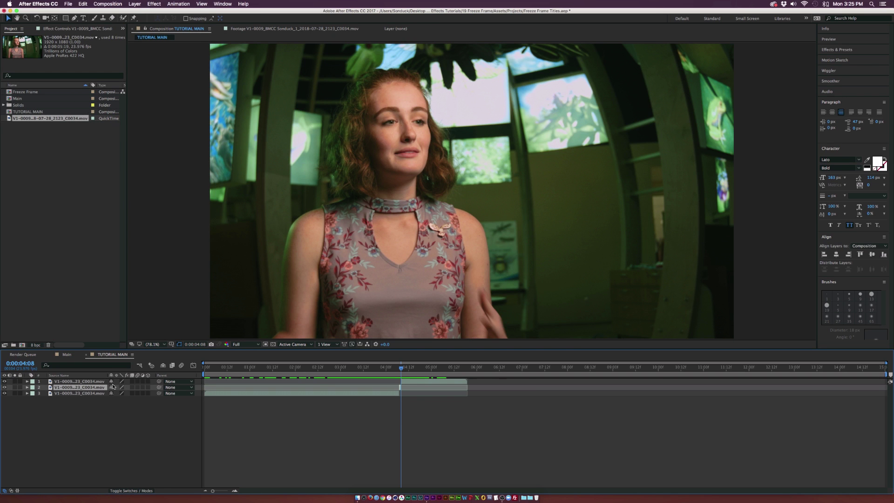
pyautogui.scroll(5, 308, 371)
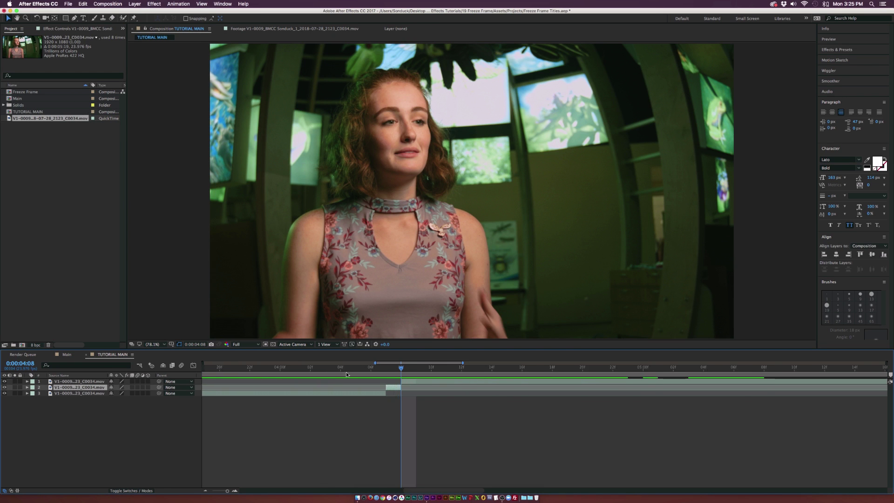
pyautogui.click(308, 371)
pyautogui.rightClick(308, 387)
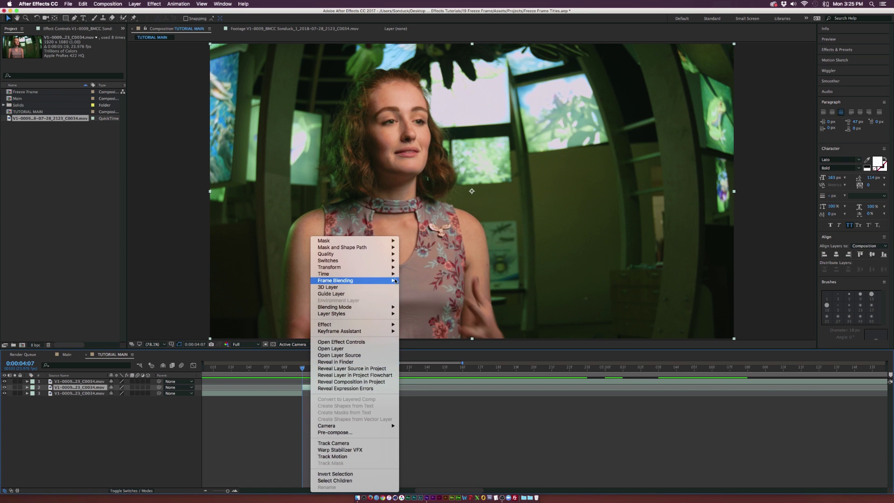
pyautogui.moveTo(354, 273)
pyautogui.click(422, 293)
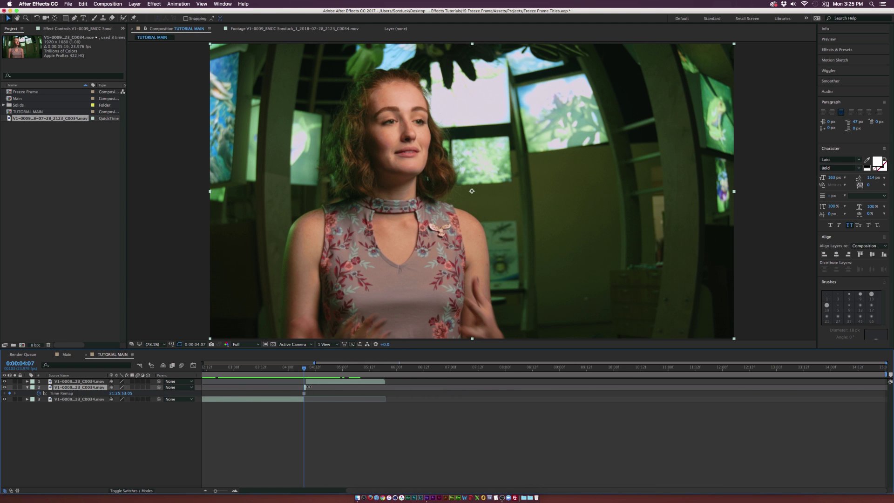
# Step: Extend the end of the frozen middle layer to about 8 seconds on the timeline
pyautogui.press('=')
pyautogui.press('=')
pyautogui.moveTo(317, 387); pyautogui.dragTo(792, 392)
pyautogui.press('-')
pyautogui.press('-')
pyautogui.moveTo(369, 387); pyautogui.dragTo(509, 387)
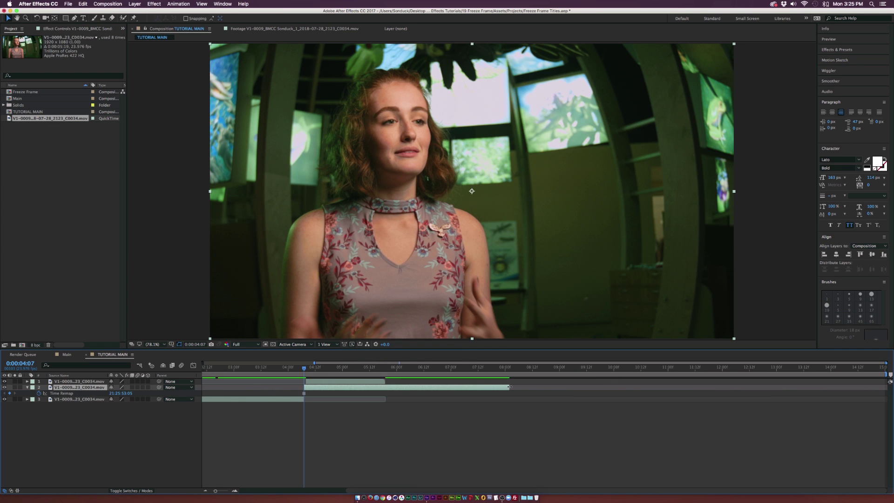
# Step: Move the last clip segment to start where the frozen layer ends, and scrub through the sequence
pyautogui.click(90, 382)
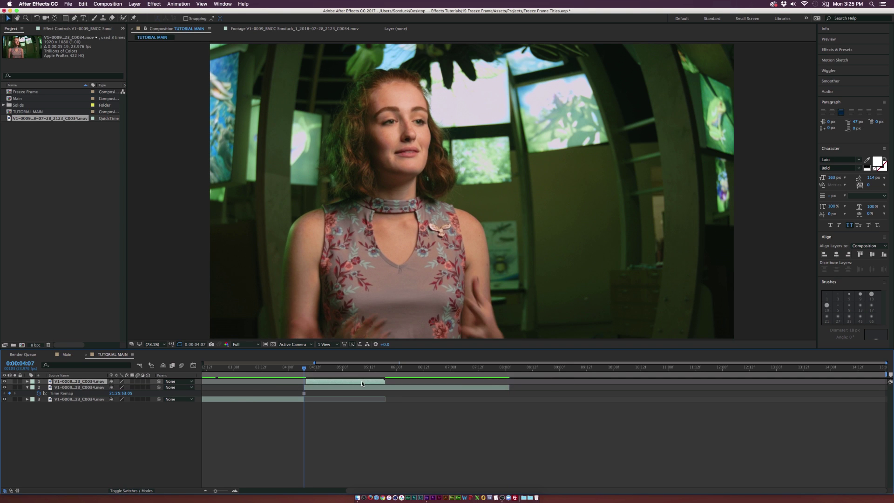
pyautogui.moveTo(346, 381); pyautogui.dragTo(549, 384)
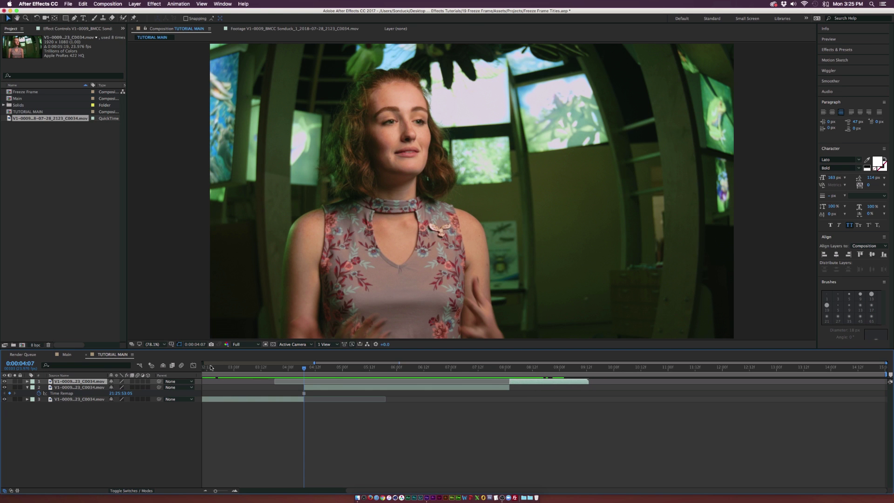
pyautogui.scroll(-2, 272, 369)
pyautogui.moveTo(290, 369); pyautogui.dragTo(633, 384)
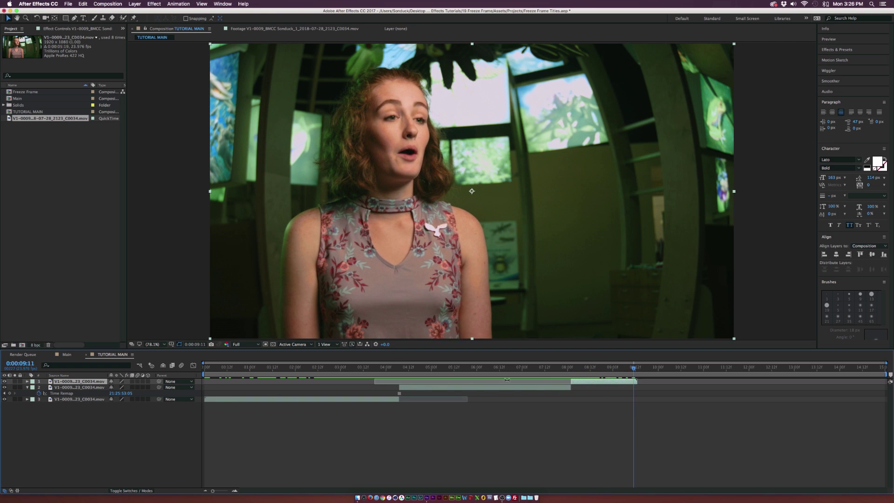
pyautogui.moveTo(407, 371); pyautogui.dragTo(398, 397)
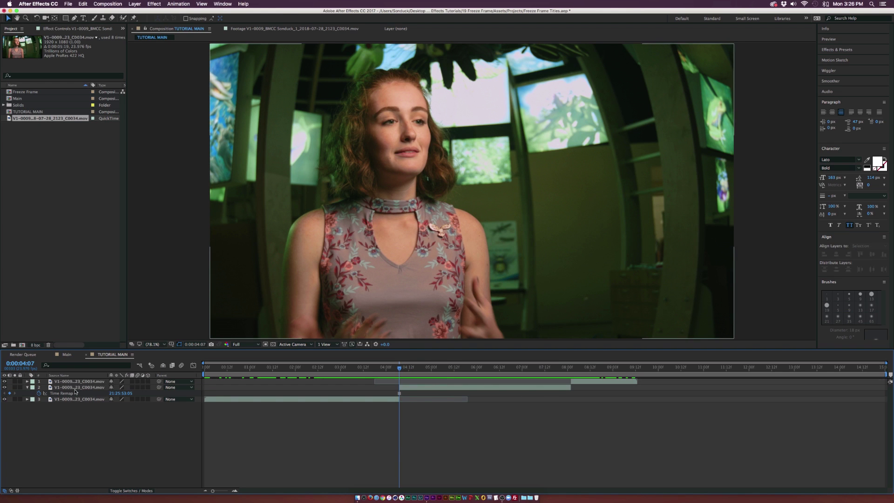
# Step: Pre-compose the frozen middle layer as "Freeze Fame", moving all attributes into the new composition
pyautogui.click(75, 389)
pyautogui.click(27, 387)
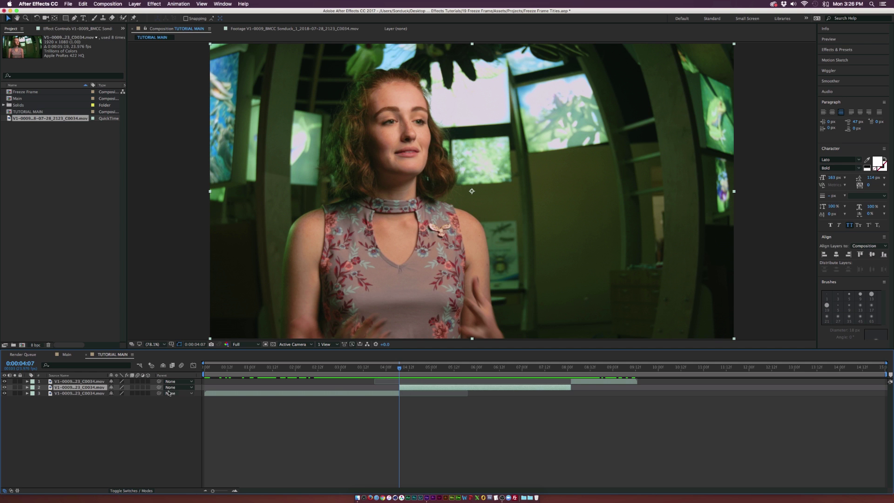
pyautogui.click(88, 433)
pyautogui.click(65, 387)
pyautogui.click(136, 3)
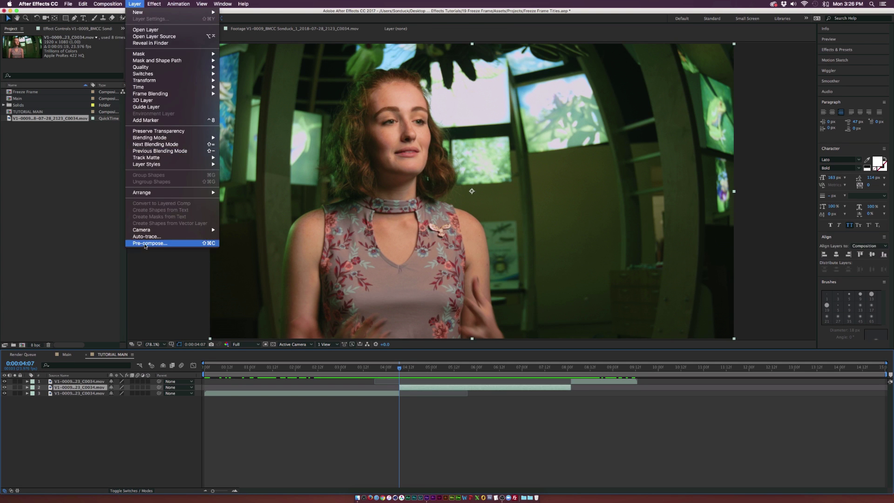
pyautogui.click(164, 243)
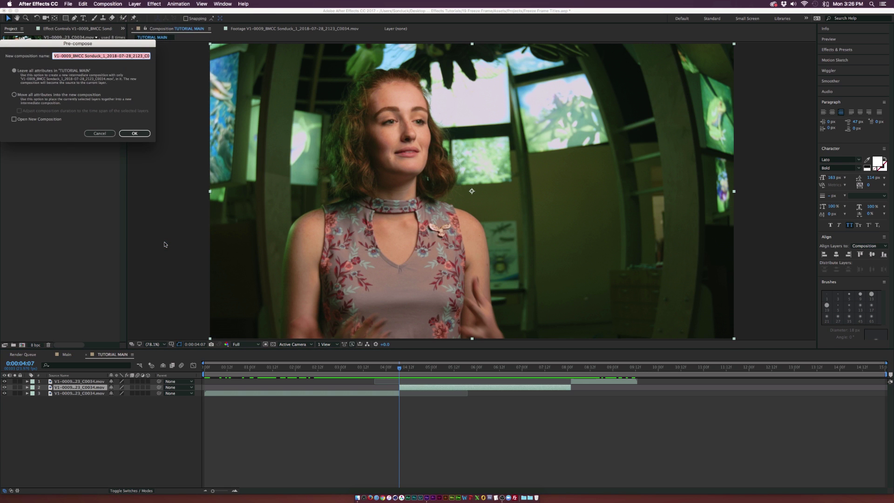
pyautogui.write('Freeze Fame')
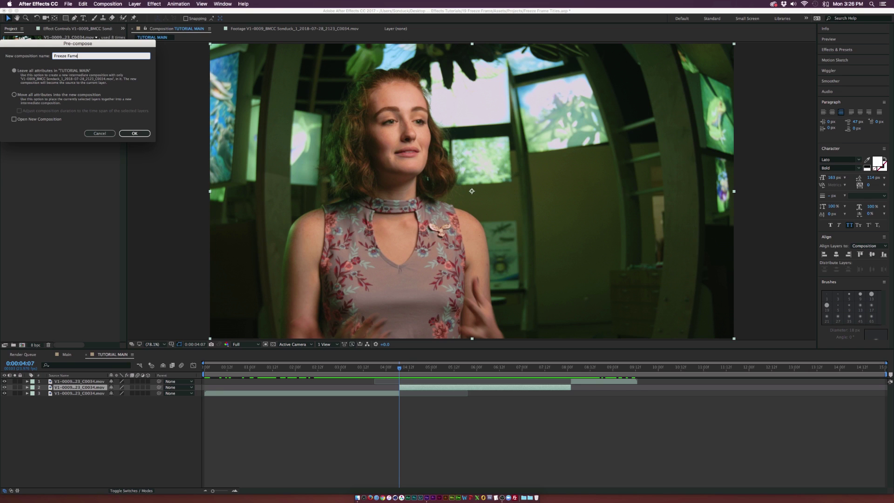
pyautogui.click(26, 97)
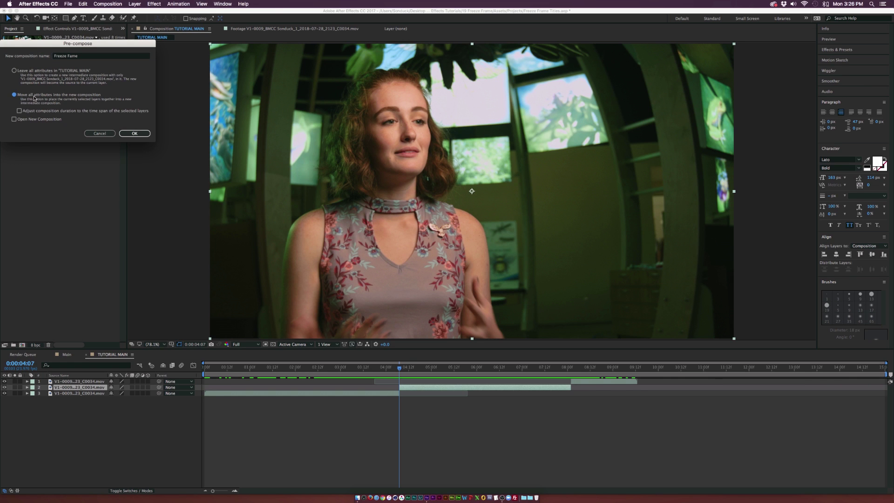
pyautogui.click(133, 133)
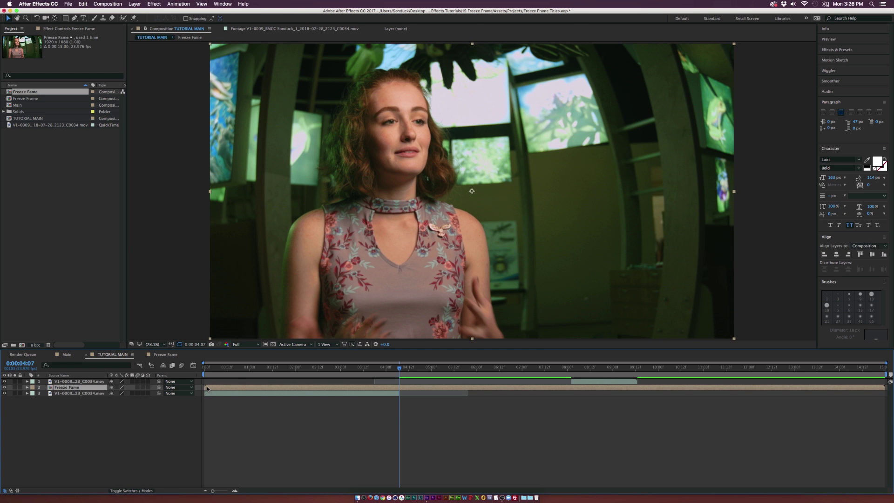
# Step: Move the Freeze Fame layer to start at 0:00:04:07 and shift its inner clip to the precomp's beginning
pyautogui.moveTo(208, 389); pyautogui.dragTo(402, 389)
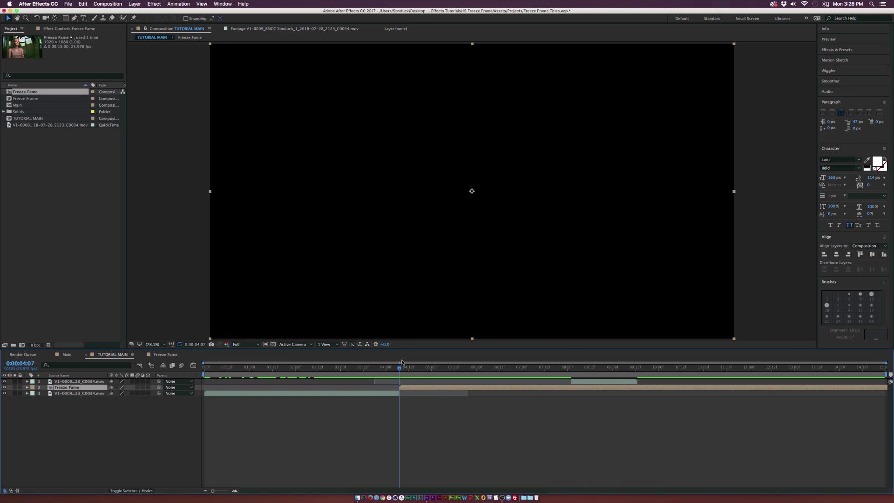
pyautogui.doubleClick(412, 388)
pyautogui.moveTo(431, 382); pyautogui.dragTo(236, 385)
pyautogui.click(112, 354)
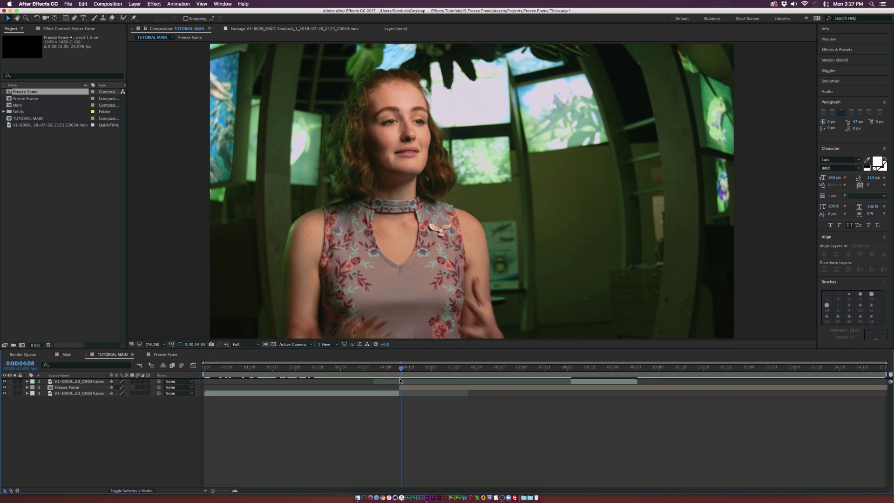
# Step: Play back TUTORIAL MAIN around the start of the freeze frame
pyautogui.press('space')
pyautogui.press('space')
pyautogui.moveTo(401, 369)
pyautogui.mouseDown()
pyautogui.moveTo(445, 371)
pyautogui.moveTo(401, 374)
pyautogui.mouseUp()
# Step: Duplicate the frozen clip layer inside the Freeze Fame composition
pyautogui.doubleClick(405, 387)
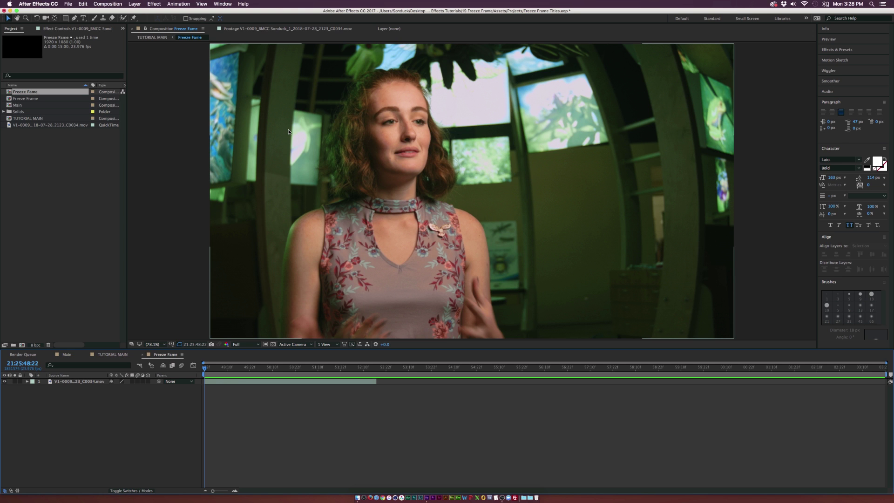
pyautogui.click(88, 383)
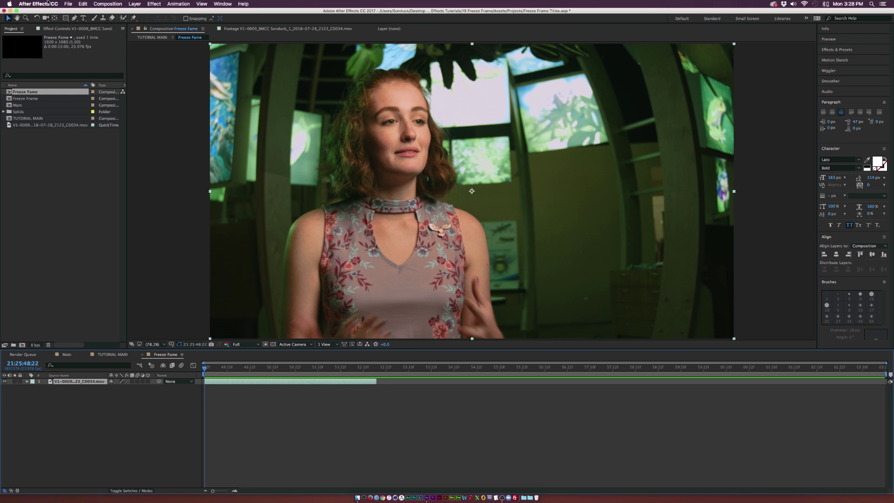
pyautogui.click(80, 4)
pyautogui.click(93, 86)
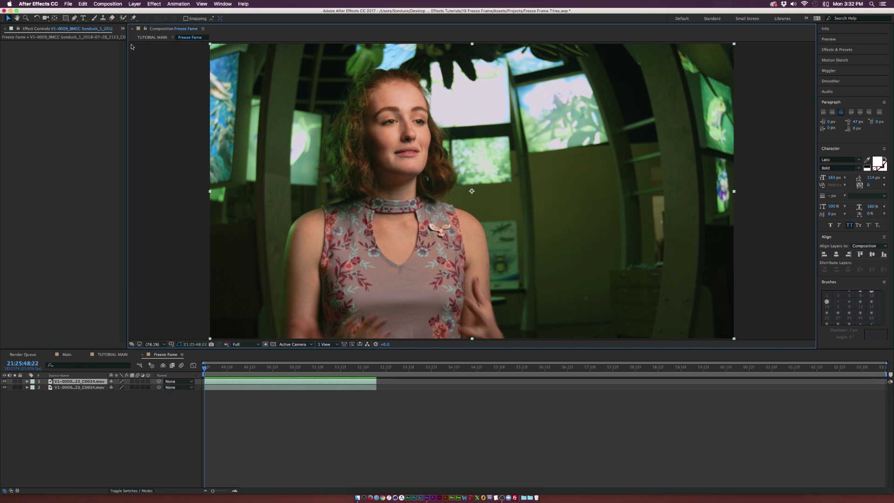
# Step: Start a Pen tool mask on the duplicated clip, tracing from the frame's bottom edge up beside the woman's left-of-frame forearm
pyautogui.click(102, 18)
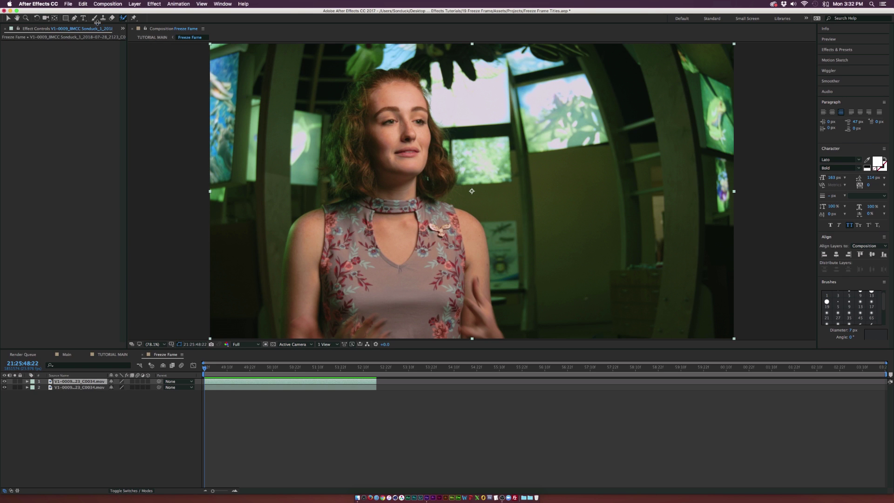
pyautogui.click(75, 19)
pyautogui.scroll(3, 303, 296)
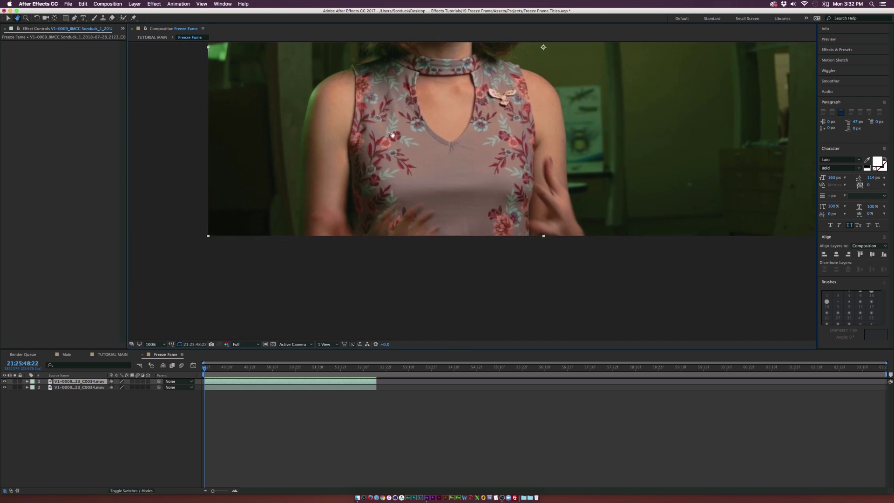
pyautogui.press('space')
pyautogui.moveTo(262, 194); pyautogui.dragTo(466, 234)
pyautogui.scroll(2, 349, 265)
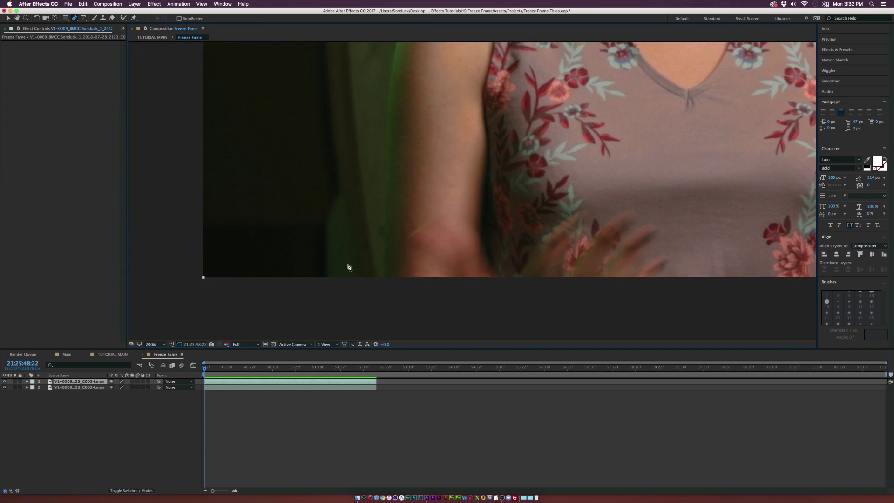
pyautogui.moveTo(345, 265); pyautogui.dragTo(497, 139)
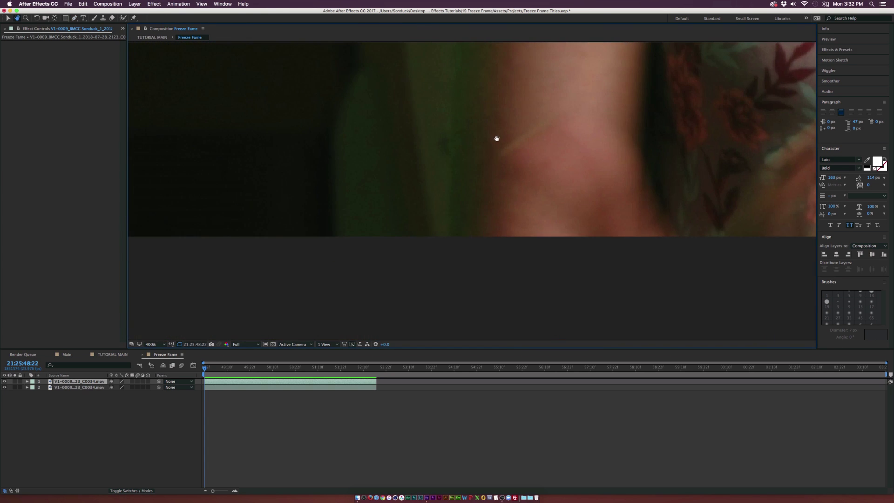
pyautogui.click(448, 239)
pyautogui.click(451, 128)
pyautogui.press('space')
pyautogui.moveTo(466, 92); pyautogui.dragTo(462, 200)
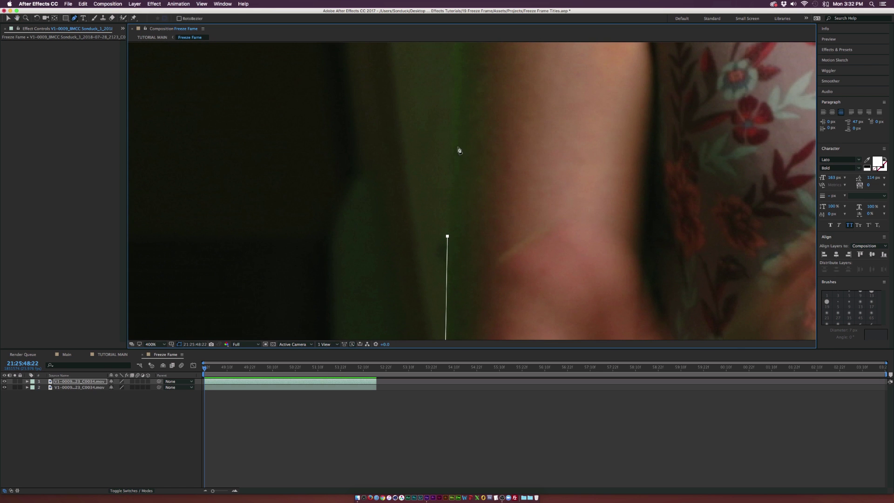
pyautogui.click(459, 139)
# Step: Continue the mask path up the outside of her upper arm to the beginning of the shoulder curve
pyautogui.press('space')
pyautogui.moveTo(468, 106); pyautogui.dragTo(471, 220)
pyautogui.click(451, 137)
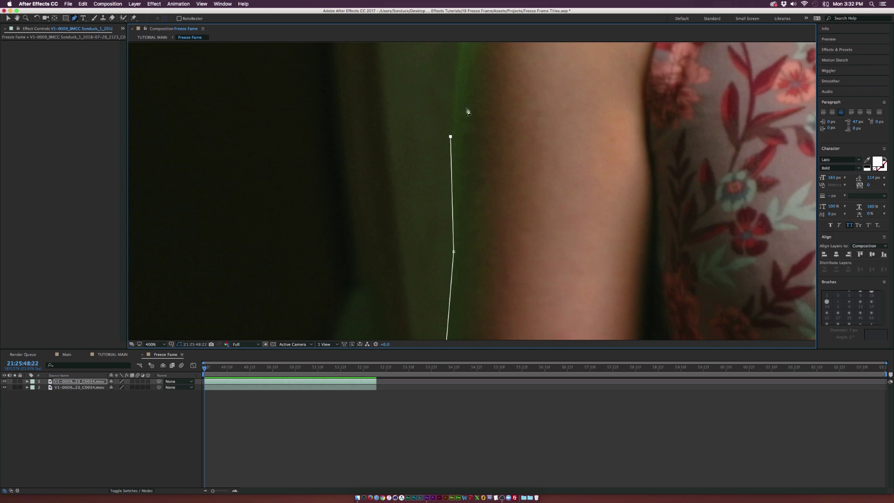
pyautogui.moveTo(468, 112); pyautogui.dragTo(479, 224)
pyautogui.click(464, 154)
pyautogui.press('space')
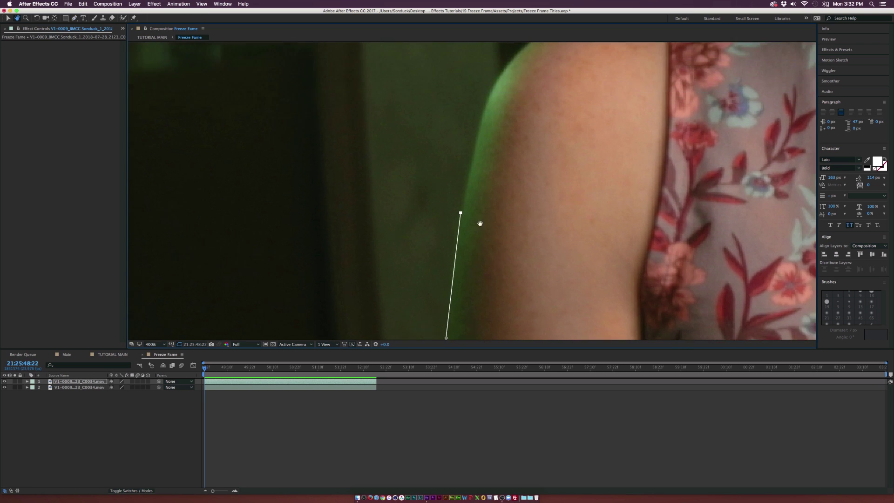
pyautogui.moveTo(481, 134); pyautogui.dragTo(476, 189)
pyautogui.click(476, 185)
pyautogui.click(494, 143)
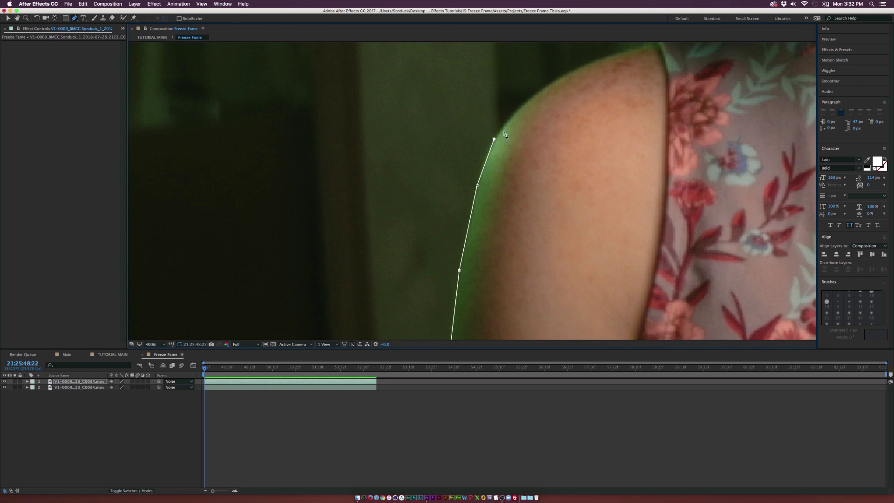
# Step: Trace the mask path over her shoulder and along the dress edge to where the hair meets the neck
pyautogui.press('space')
pyautogui.moveTo(517, 116); pyautogui.dragTo(505, 178)
pyautogui.click(511, 166)
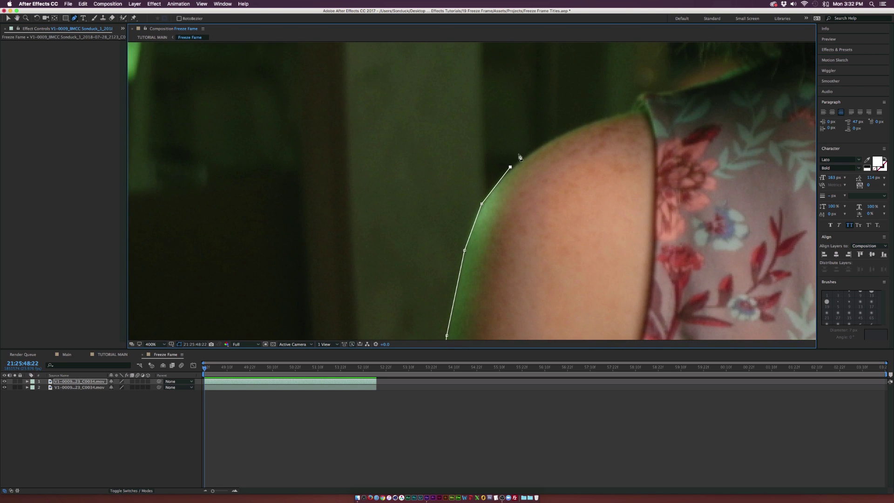
pyautogui.click(550, 139)
pyautogui.press('space')
pyautogui.moveTo(600, 113); pyautogui.dragTo(496, 256)
pyautogui.click(505, 224)
pyautogui.click(523, 210)
pyautogui.press('space')
pyautogui.click(494, 259)
pyautogui.click(517, 241)
pyautogui.click(528, 232)
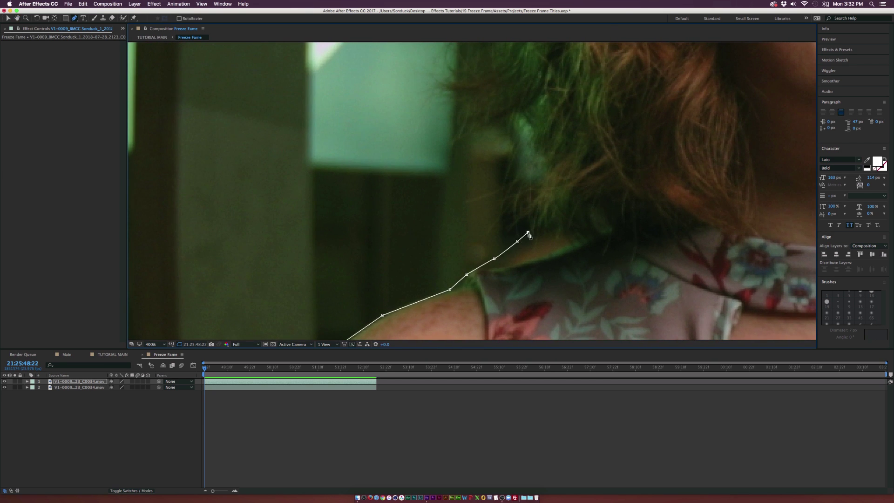
# Step: Trace the mask path around the lower tips of her hair out to the outermost curl
pyautogui.click(530, 202)
pyautogui.click(524, 160)
pyautogui.click(510, 134)
pyautogui.click(499, 124)
pyautogui.click(478, 126)
pyautogui.click(465, 134)
pyautogui.click(449, 142)
pyautogui.press('space')
pyautogui.moveTo(449, 142); pyautogui.dragTo(447, 230)
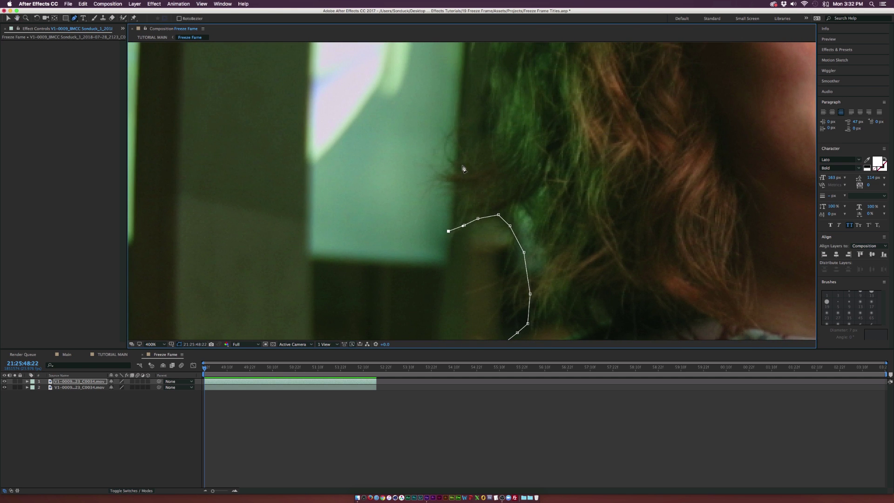
# Step: Continue the mask path up the outer edge of her hair from the curl to about eye level
pyautogui.click(461, 164)
pyautogui.press('space')
pyautogui.click(473, 109)
pyautogui.moveTo(493, 151); pyautogui.dragTo(492, 228)
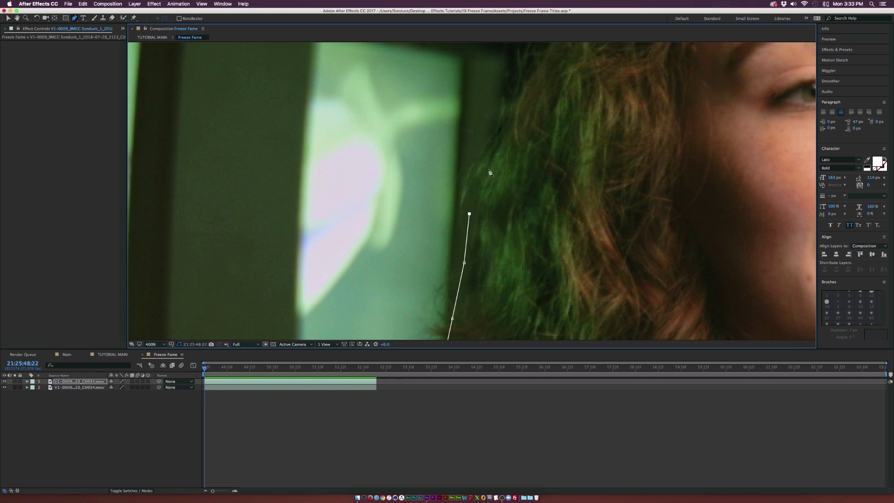
pyautogui.click(489, 156)
pyautogui.press('space')
pyautogui.moveTo(514, 143); pyautogui.dragTo(481, 244)
pyautogui.click(471, 191)
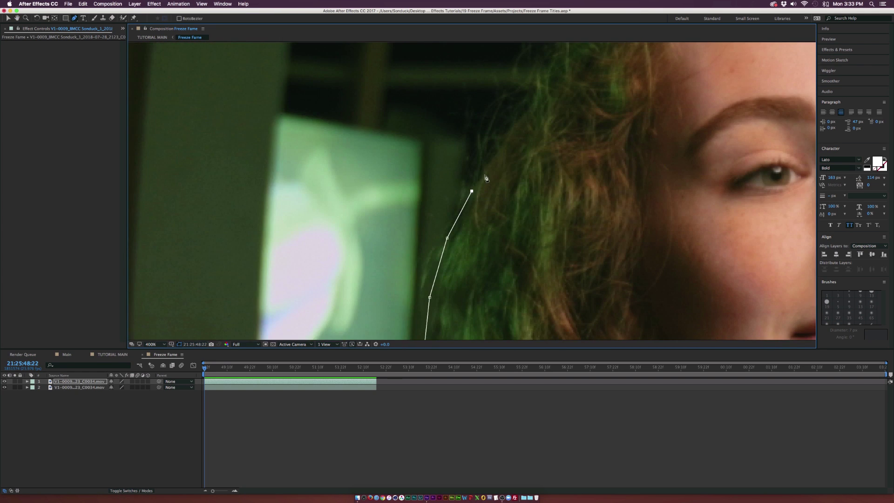
pyautogui.click(487, 163)
# Step: Extend the mask path along the upper side of her hair to the corner of the crown
pyautogui.press('space')
pyautogui.moveTo(539, 115); pyautogui.dragTo(496, 220)
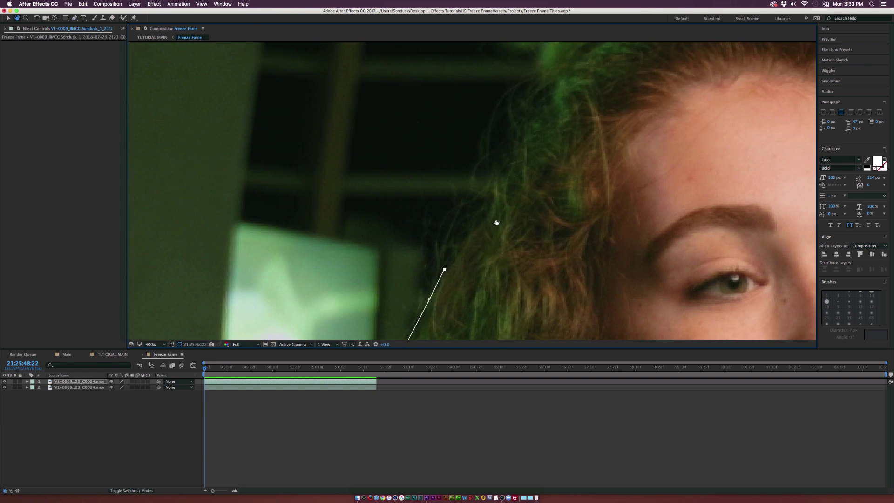
pyautogui.click(476, 230)
pyautogui.click(502, 187)
pyautogui.press('space')
pyautogui.moveTo(548, 160); pyautogui.dragTo(507, 256)
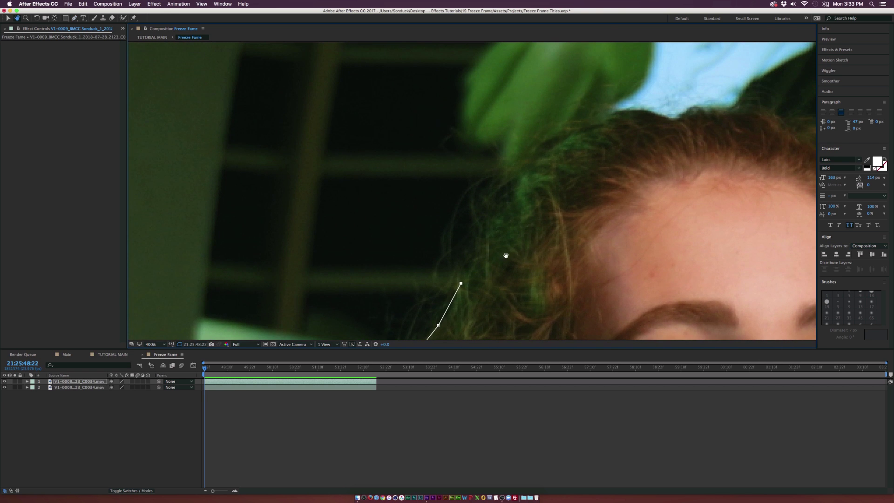
pyautogui.click(485, 242)
pyautogui.click(503, 204)
pyautogui.click(521, 149)
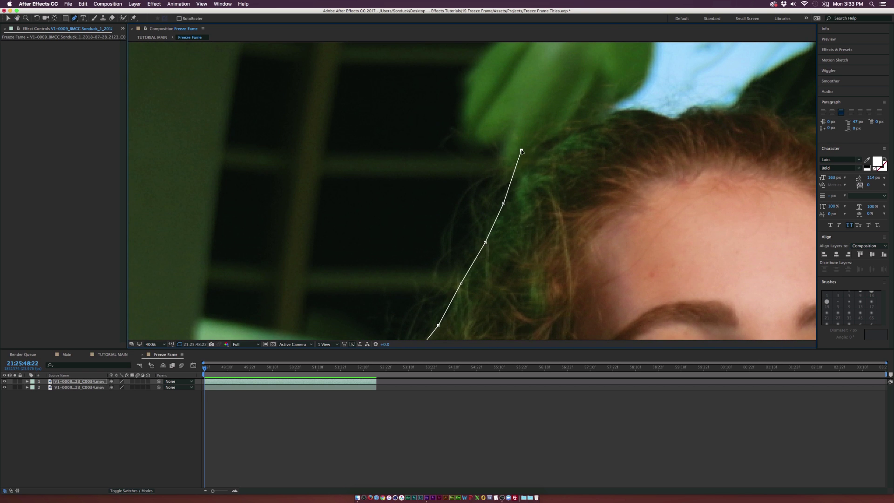
# Step: Trace the mask path across the top of her hair and around the rest of her silhouette
pyautogui.press('space')
pyautogui.moveTo(571, 150); pyautogui.dragTo(538, 176)
pyautogui.click(532, 148)
pyautogui.click(611, 136)
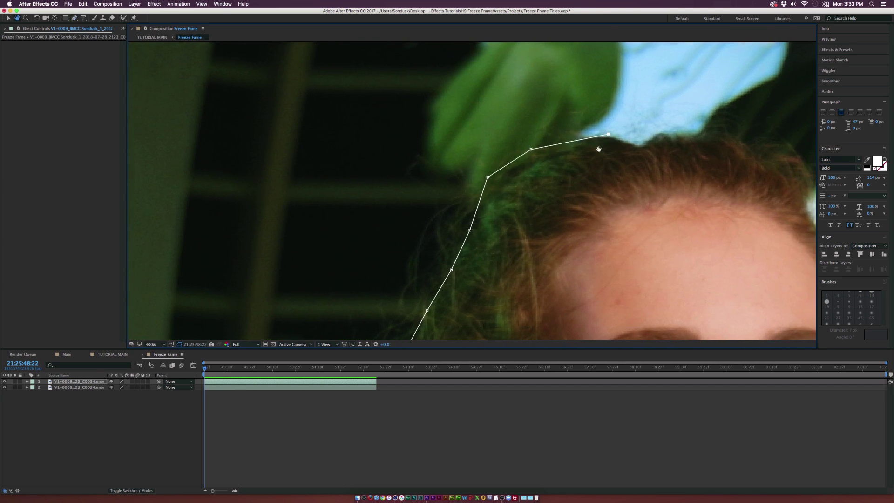
pyautogui.scroll(-5, 575, 168)
pyautogui.scroll(1, 407, 210)
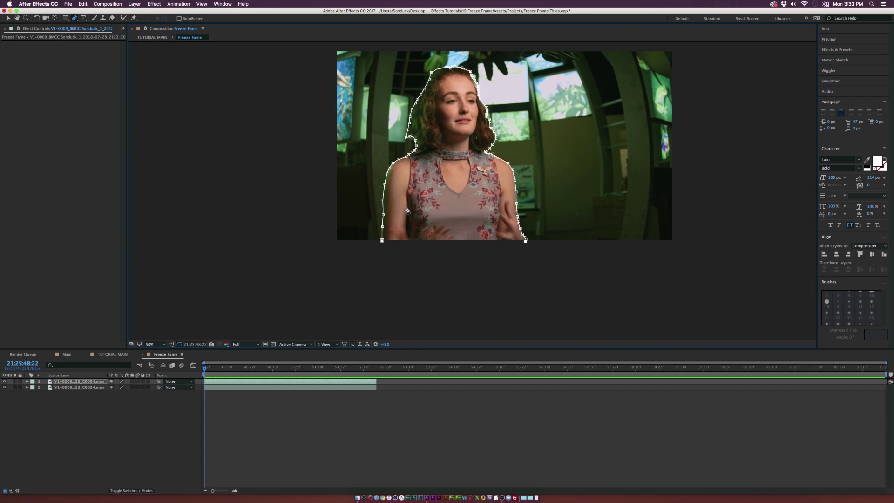
# Step: Close the mask path below the frame's bottom edge, fit the view, and hide the lower clip layer
pyautogui.click(503, 254)
pyautogui.click(382, 240)
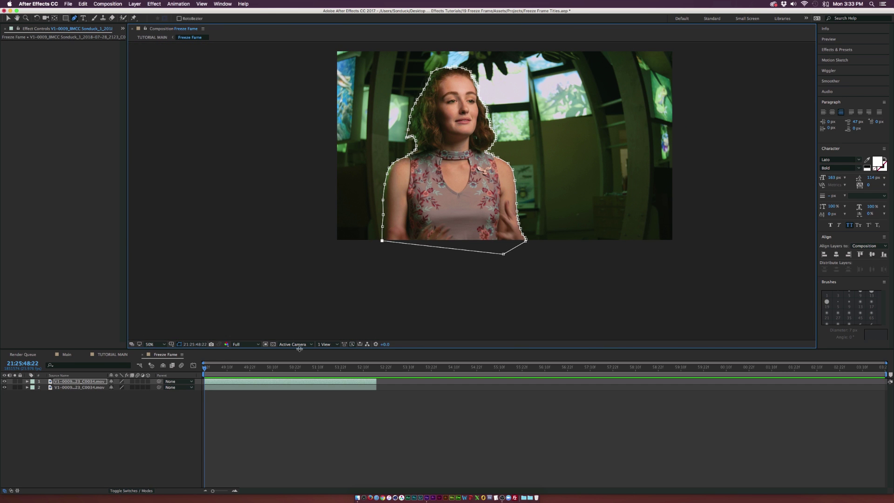
pyautogui.click(156, 344)
pyautogui.click(163, 352)
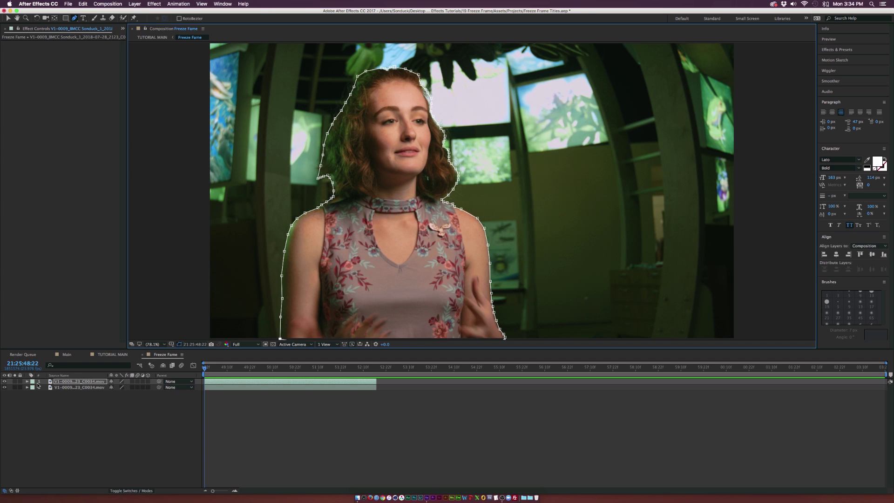
pyautogui.click(6, 387)
pyautogui.click(114, 436)
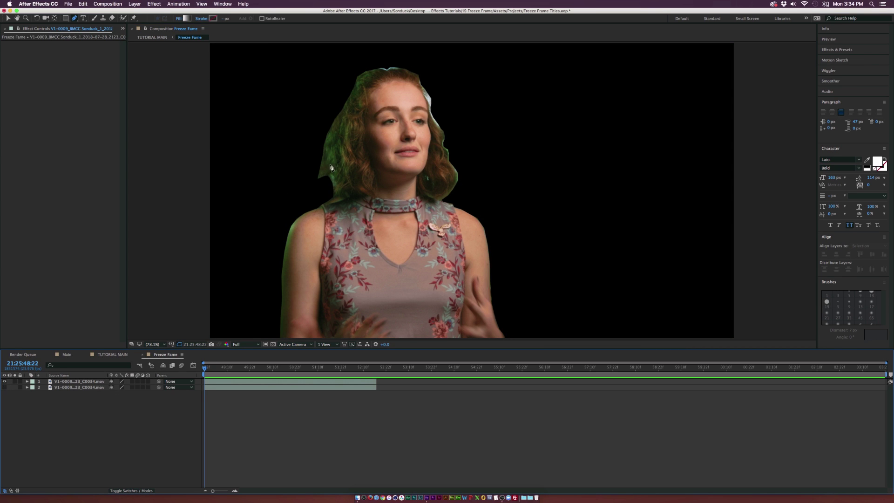
# Step: Set the top layer's mask feather to 28 pixels and examine the mask edge beside her hair
pyautogui.click(74, 381)
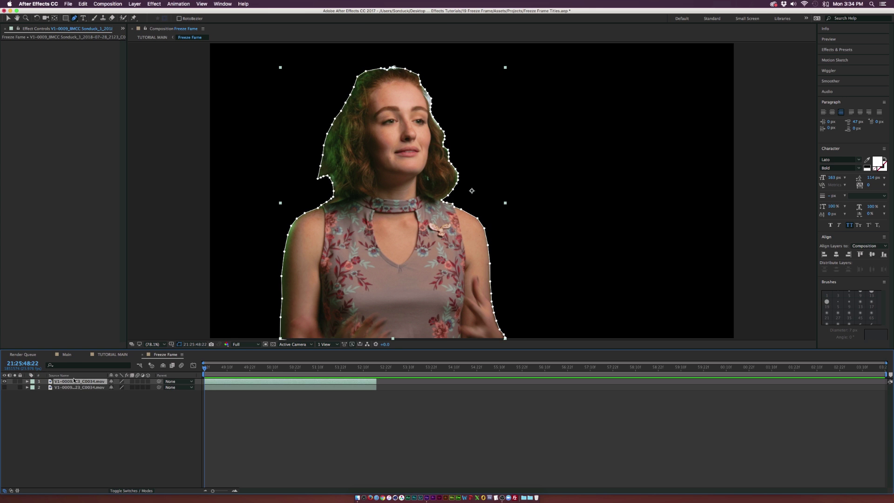
pyautogui.press('f')
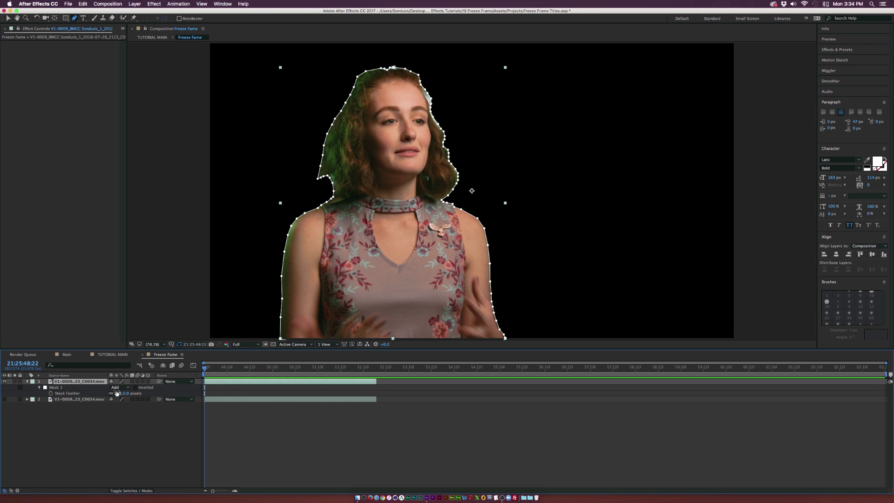
pyautogui.moveTo(117, 393)
pyautogui.mouseDown()
pyautogui.moveTo(134, 392)
pyautogui.moveTo(125, 393)
pyautogui.mouseUp()
pyautogui.click(125, 410)
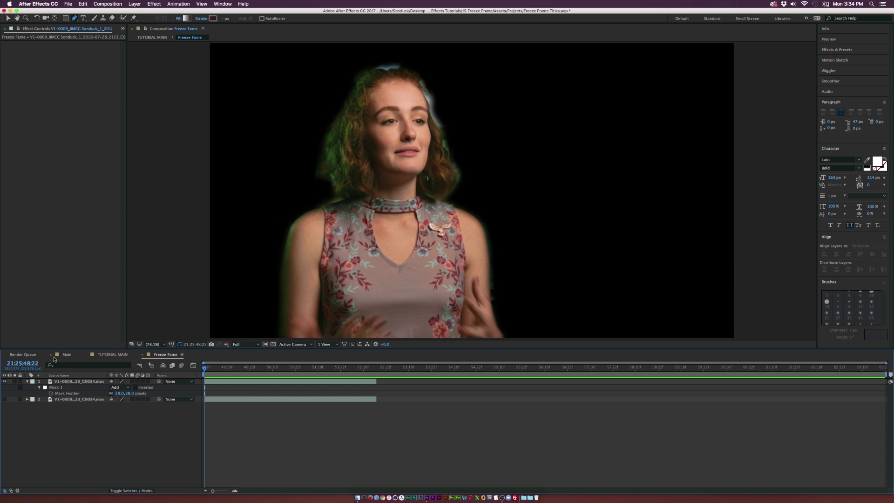
pyautogui.click(65, 381)
pyautogui.scroll(4, 432, 97)
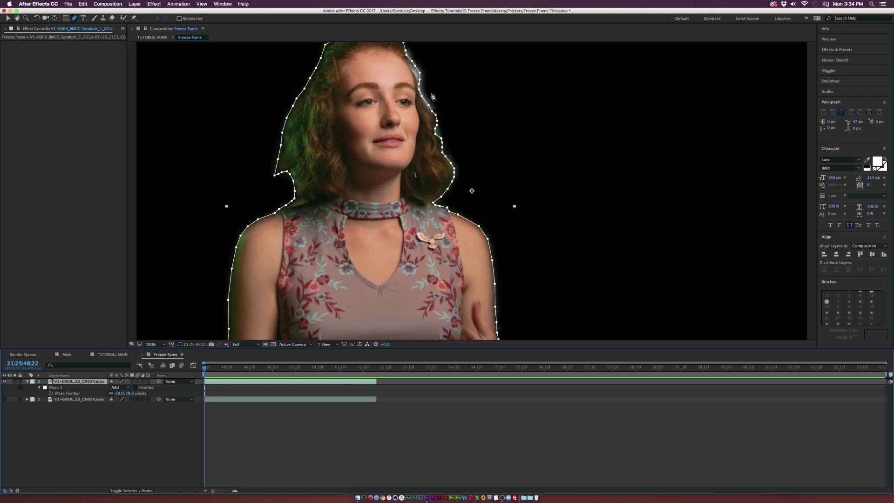
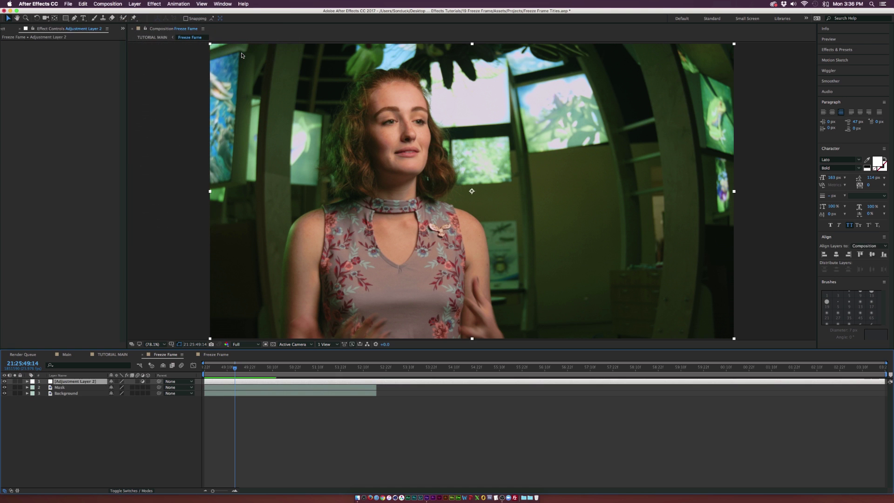
# Step: Rename the adjustment layer "BG Effects" and place it between the Mask and Background layers
pyautogui.press('Return')
pyautogui.write('BG Effects')
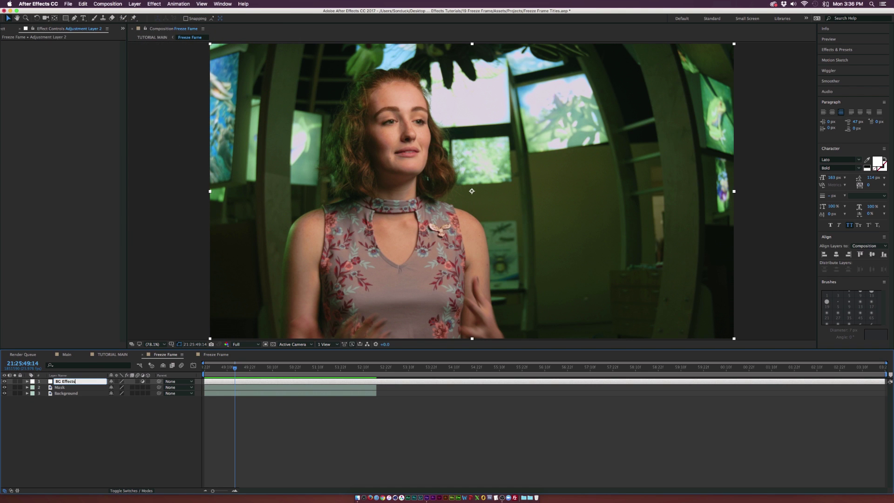
pyautogui.press('Return')
pyautogui.press(',')
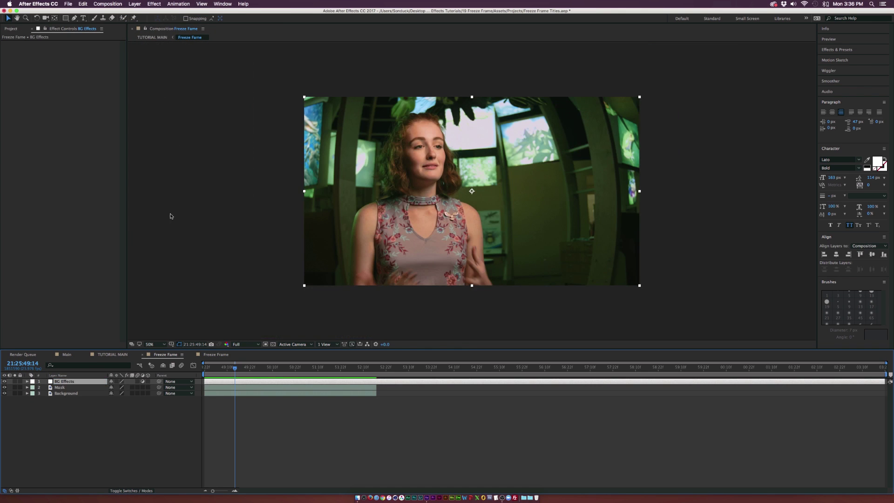
pyautogui.moveTo(73, 383); pyautogui.dragTo(72, 395)
pyautogui.click(158, 347)
pyautogui.click(163, 355)
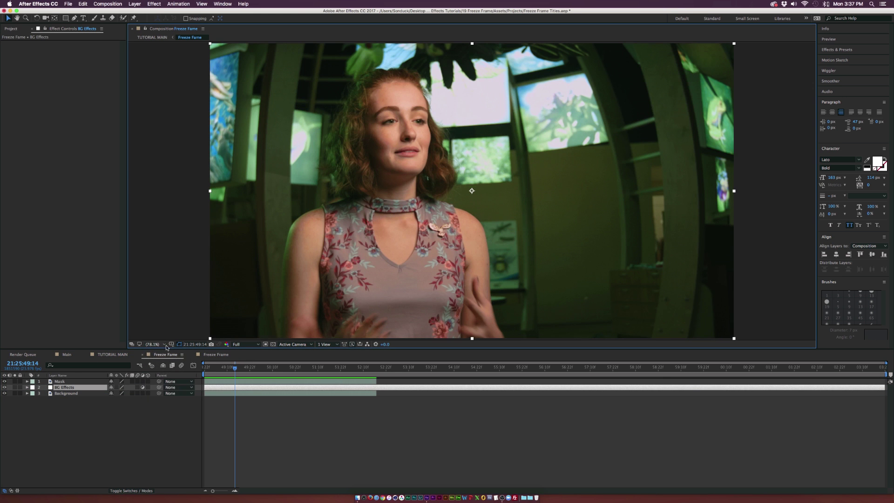
# Step: Apply Gaussian Blur to the BG Effects layer with a blurriness of 27.8
pyautogui.click(156, 5)
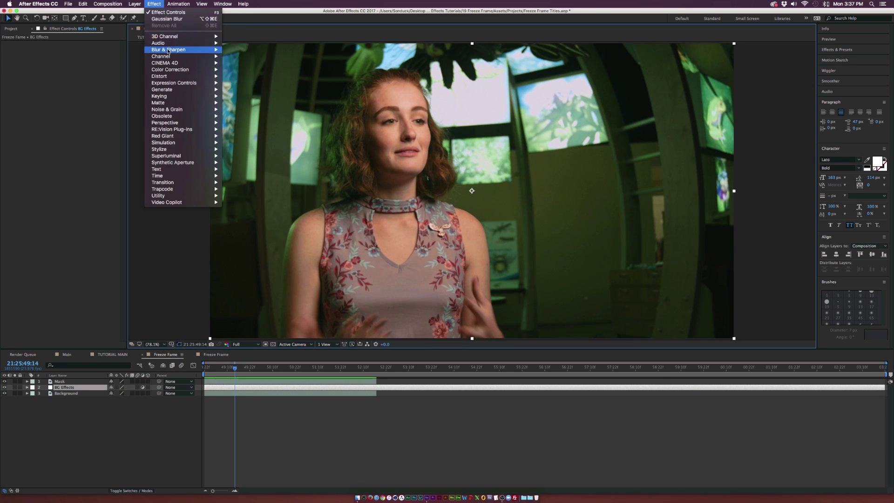
pyautogui.moveTo(169, 50)
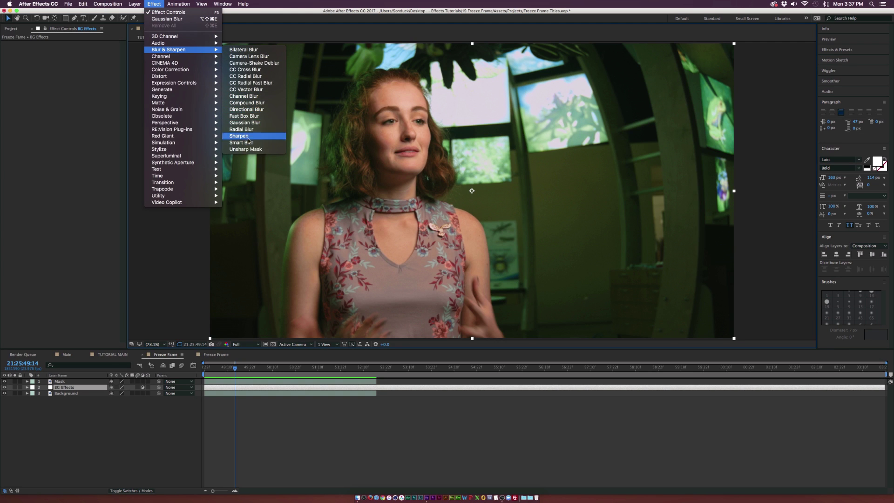
pyautogui.click(240, 123)
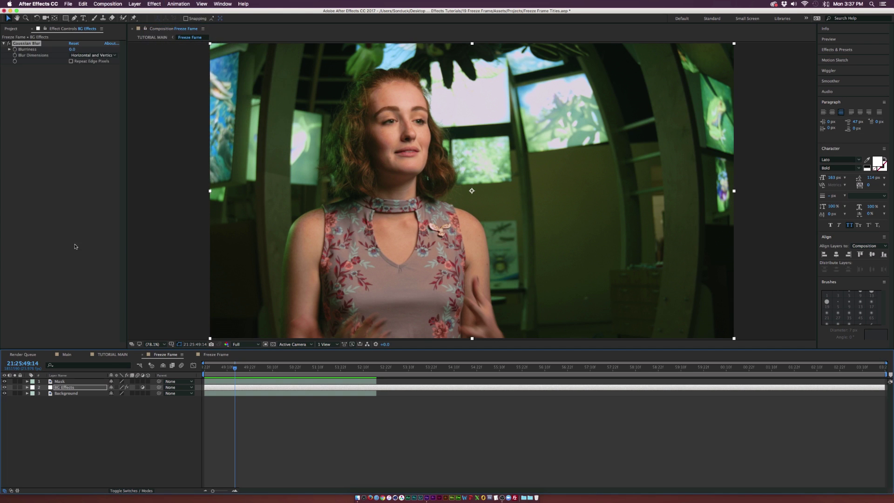
pyautogui.moveTo(73, 49); pyautogui.dragTo(166, 60)
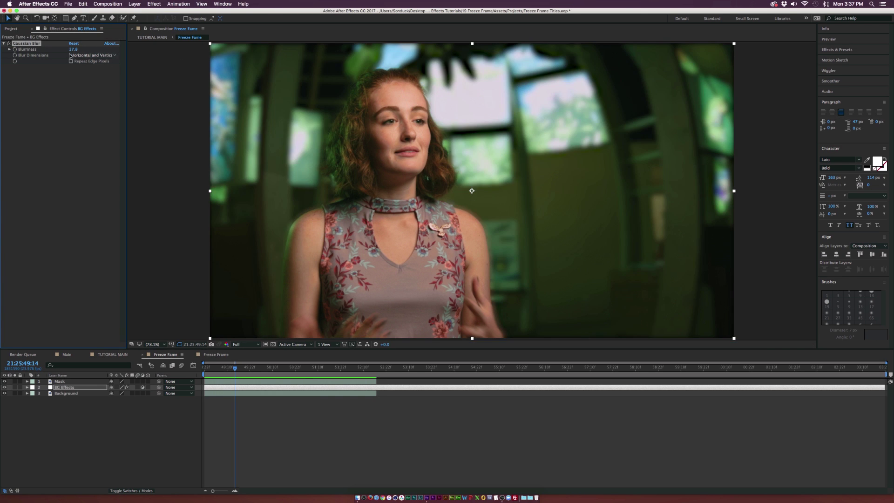
# Step: Add the Tint color correction effect to the BG Effects layer
pyautogui.click(154, 3)
pyautogui.moveTo(167, 69)
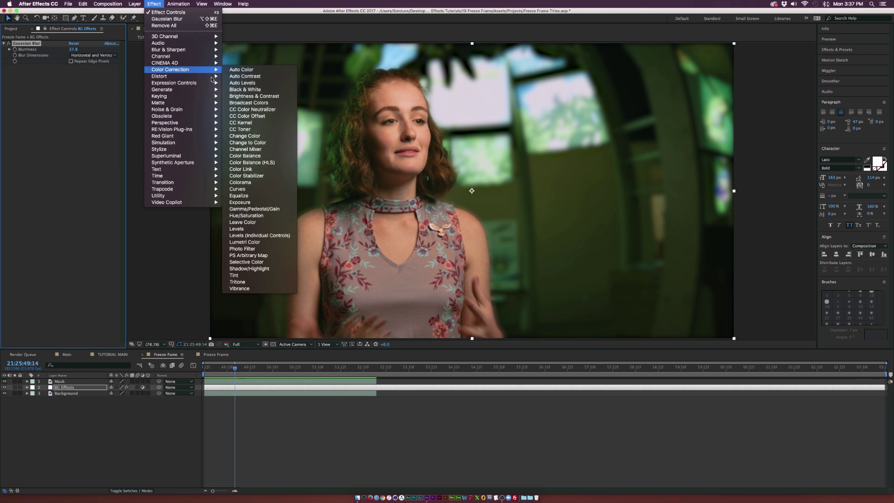
pyautogui.click(234, 275)
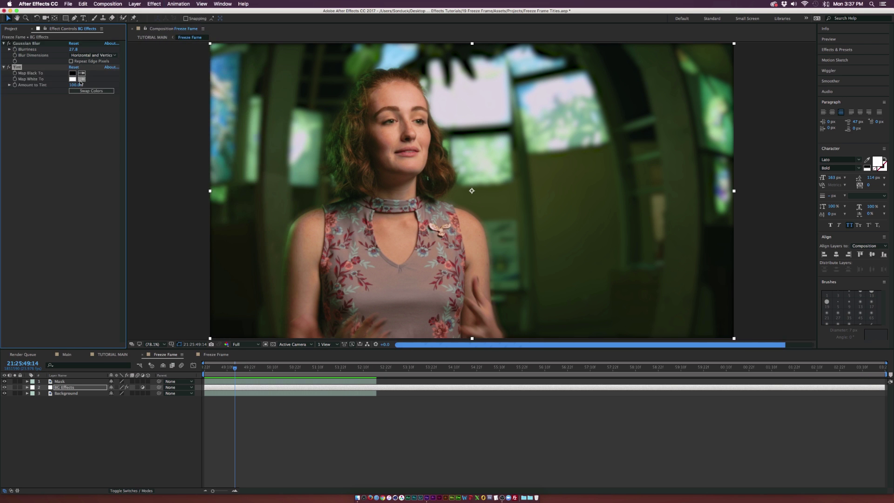
# Step: Set the Tint amount to 50% and enable Repeat Edge Pixels for the Gaussian Blur on the BG Effects layer
pyautogui.click(75, 85)
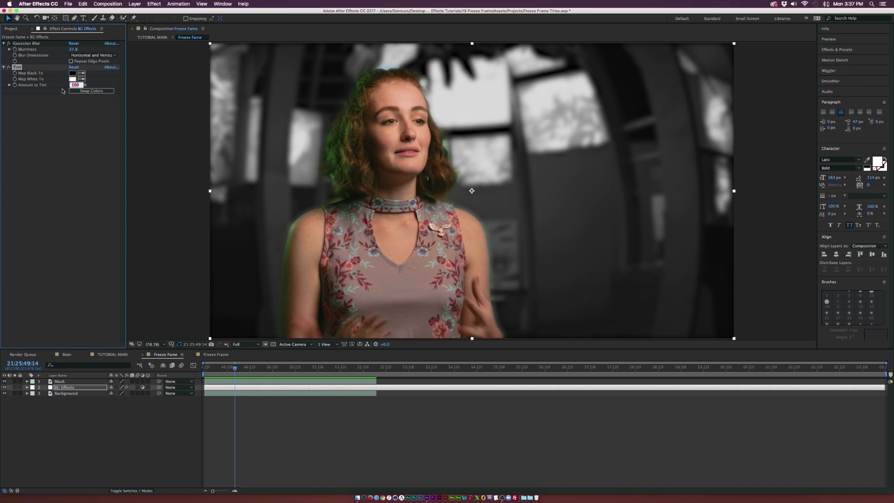
pyautogui.write('50')
pyautogui.click(79, 147)
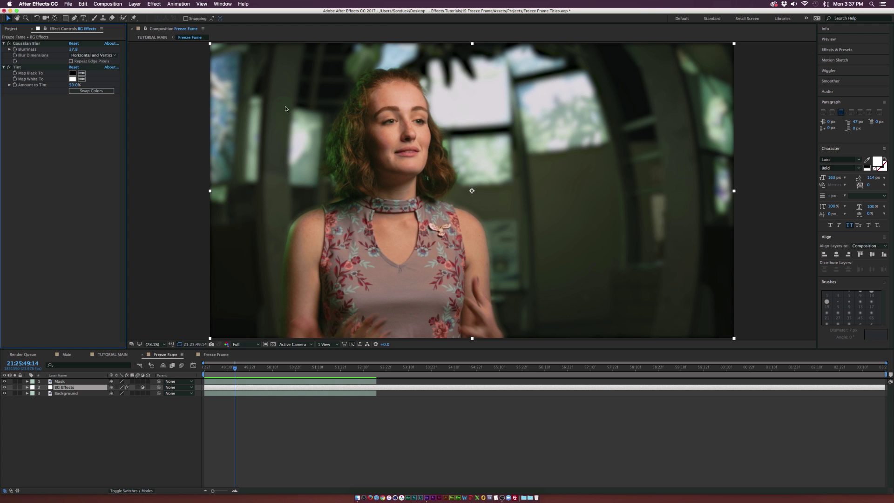
pyautogui.click(75, 63)
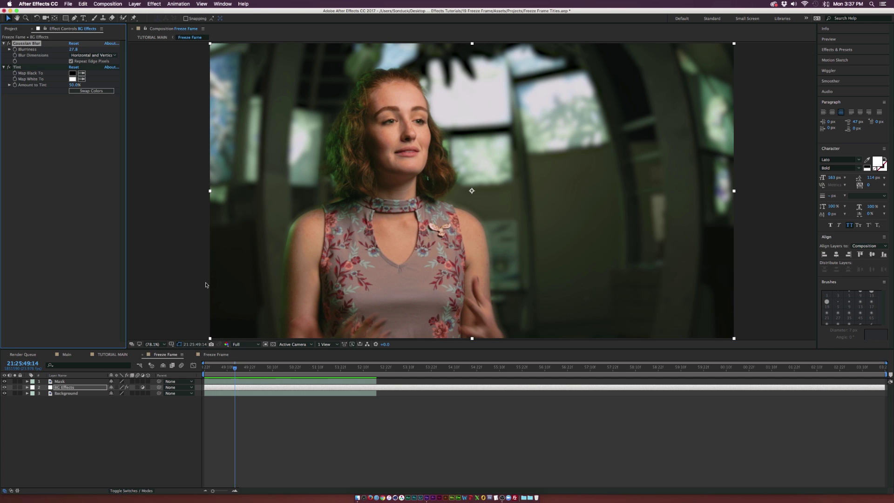
# Step: Keyframe the BG Effects layer's opacity from 0% at the composition start to 100% about one second in
pyautogui.moveTo(217, 370); pyautogui.dragTo(204, 370)
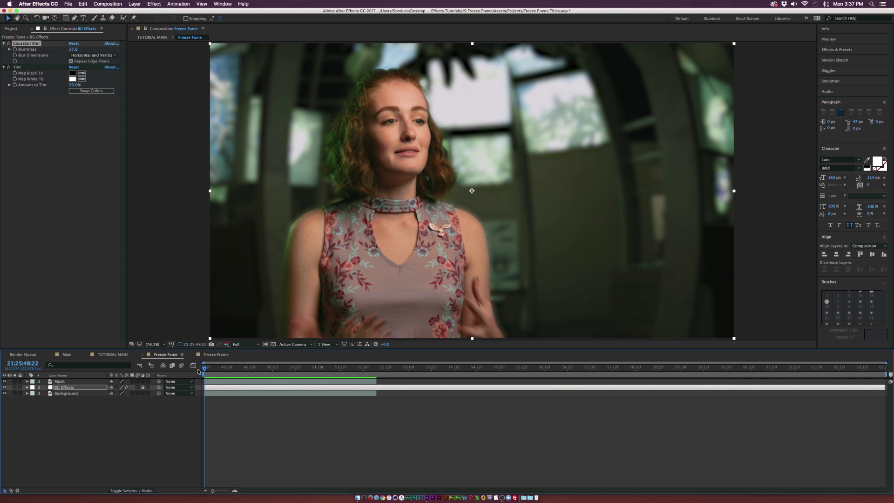
pyautogui.click(80, 390)
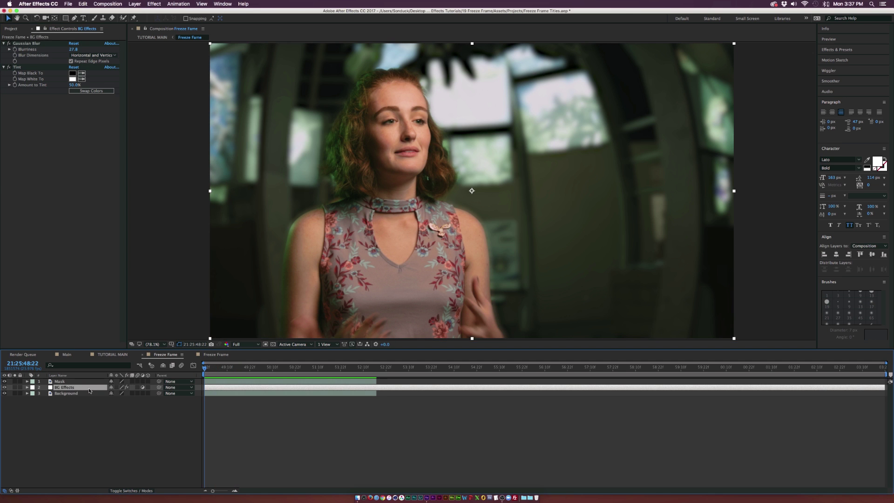
pyautogui.press('t')
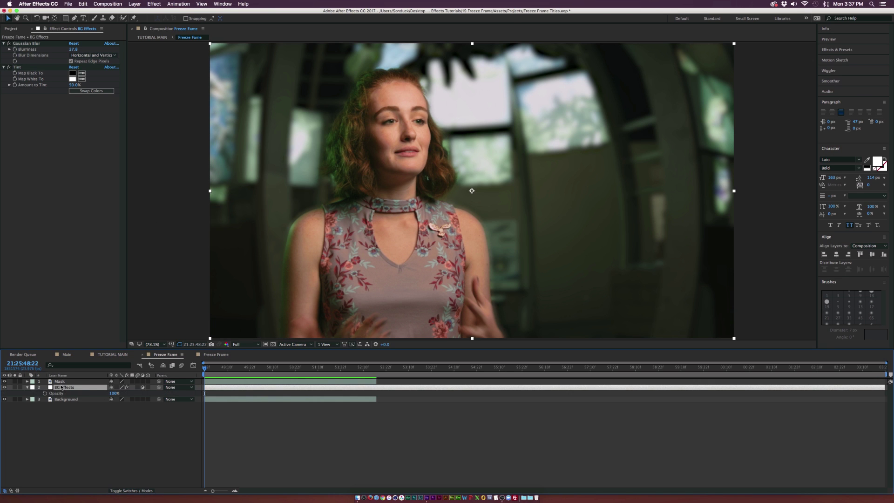
pyautogui.click(45, 393)
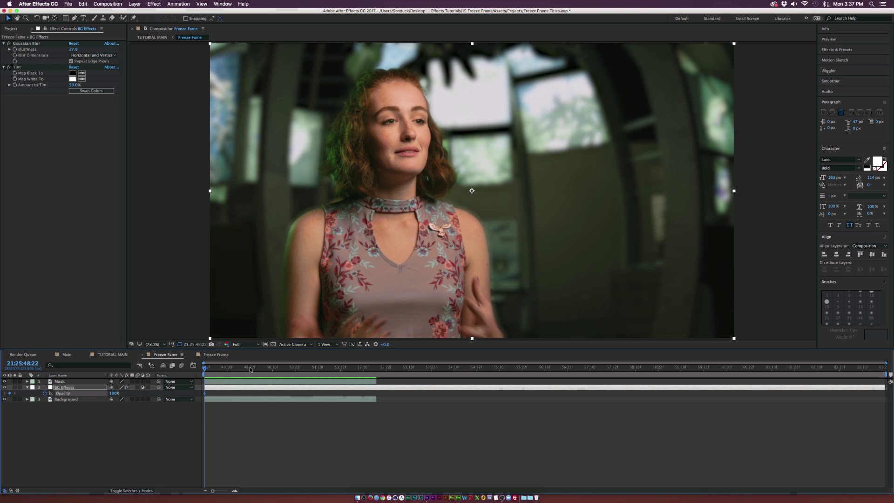
pyautogui.moveTo(205, 394); pyautogui.dragTo(248, 394)
pyautogui.moveTo(114, 396); pyautogui.dragTo(67, 397)
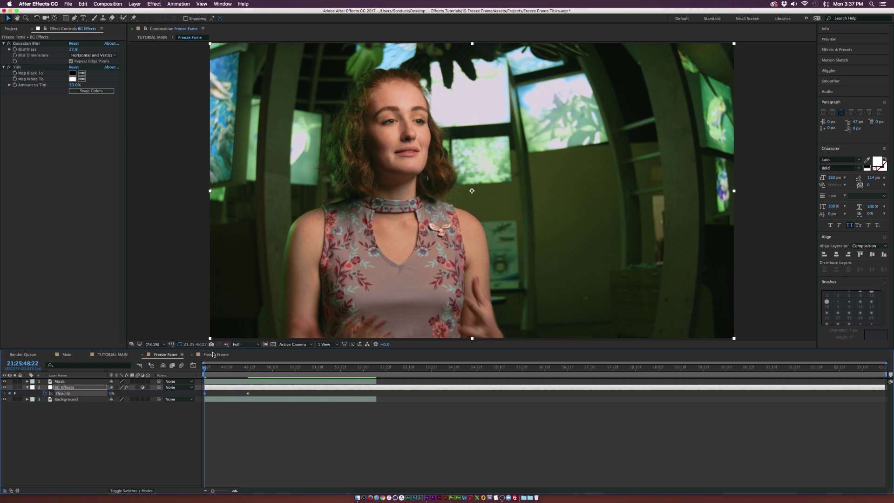
# Step: Ease the 100% opacity keyframe of the BG Effects layer and preview the background fade
pyautogui.moveTo(208, 370); pyautogui.dragTo(225, 371)
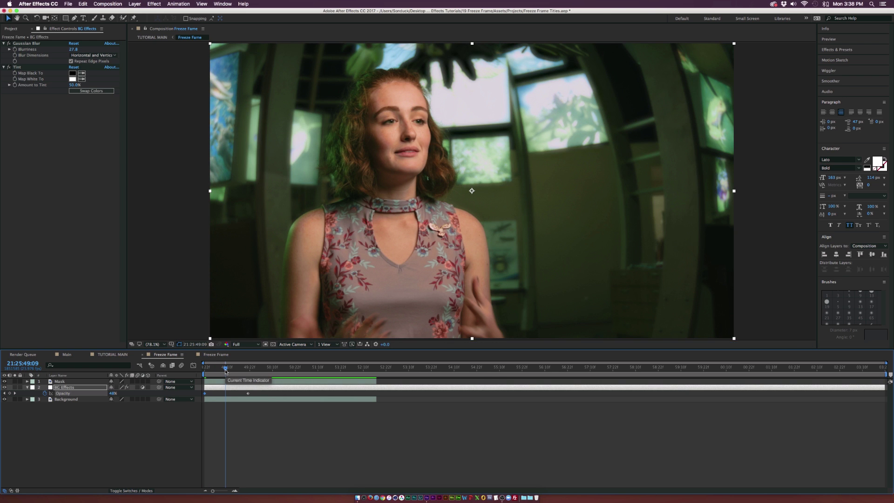
pyautogui.click(247, 393)
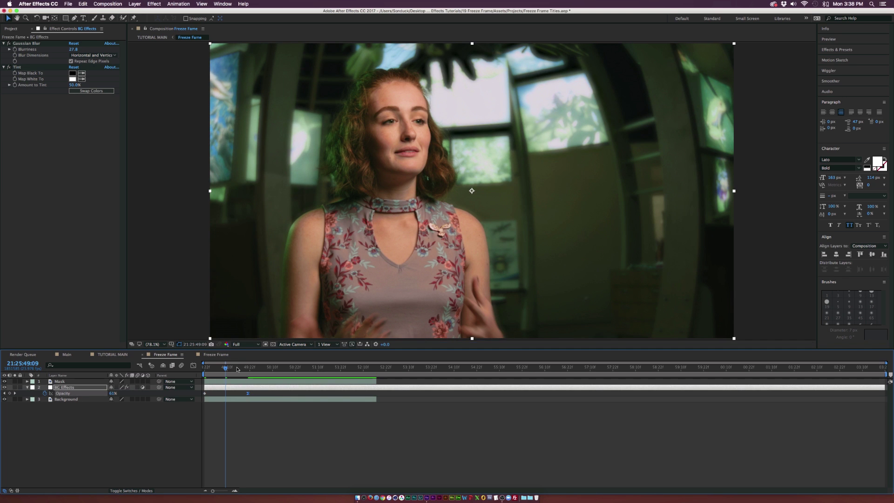
pyautogui.moveTo(226, 369); pyautogui.dragTo(206, 371)
pyautogui.press('k')
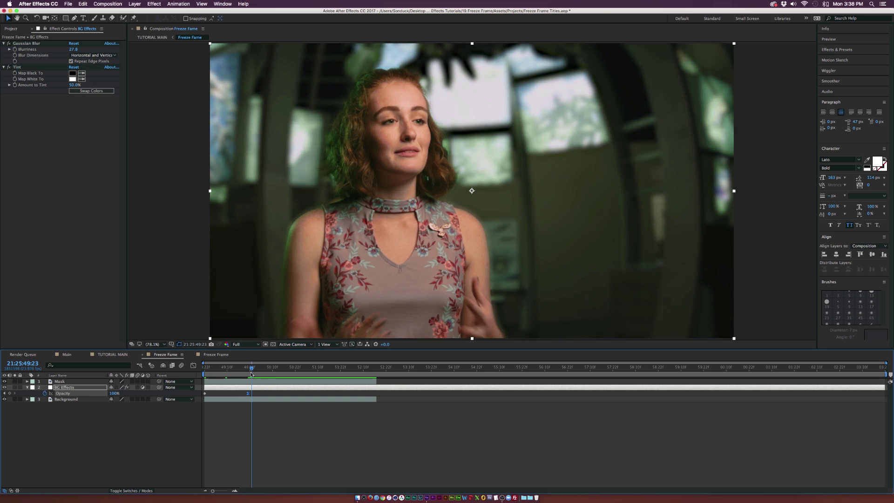
# Step: With no layer selected, draw a thin horizontal rectangle near the frame's upper edge, extending past both sides of the frame
pyautogui.hotkey('ctrl', 'shift', 'a')
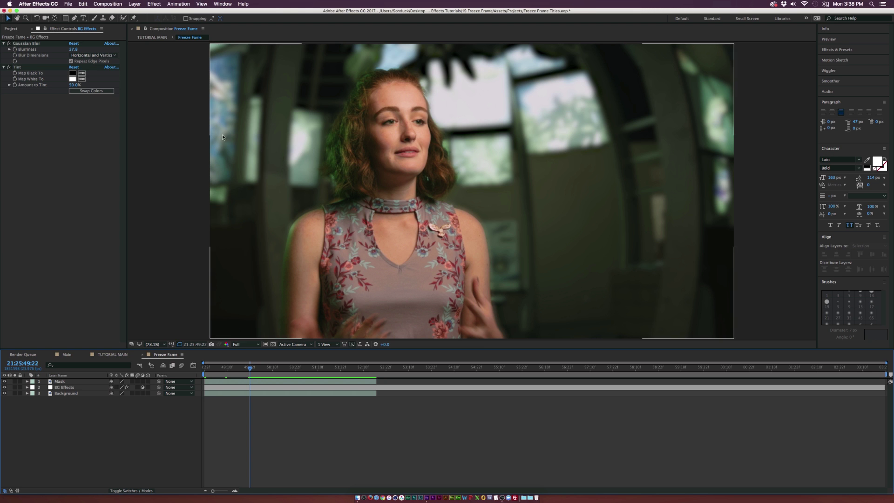
pyautogui.moveTo(65, 18); pyautogui.dragTo(86, 18)
pyautogui.press(',')
pyautogui.press(',')
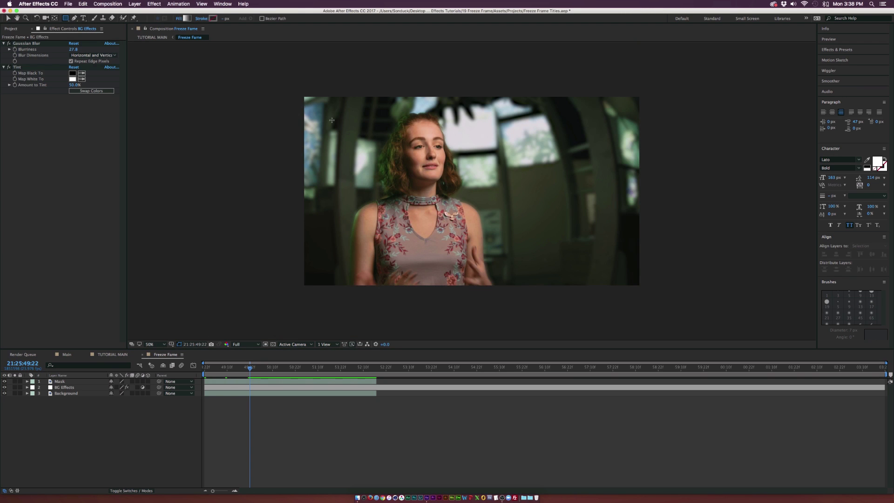
pyautogui.moveTo(294, 103); pyautogui.dragTo(675, 101)
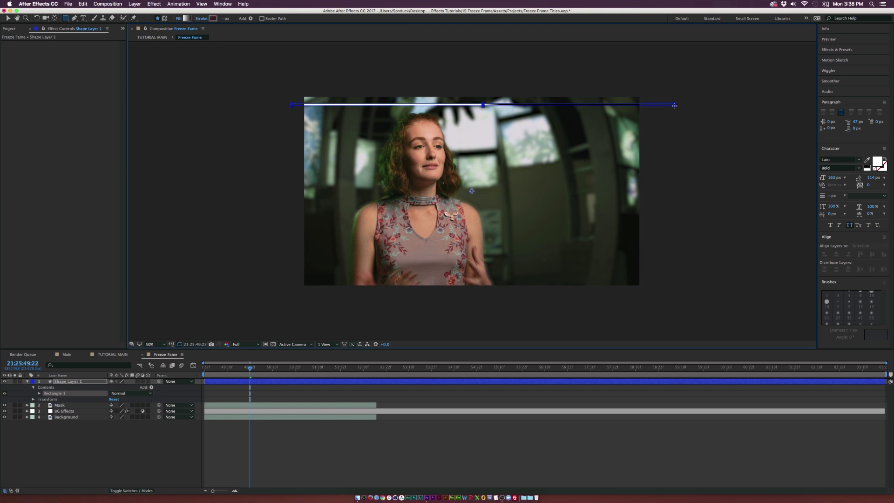
pyautogui.hotkey('shift', '/')
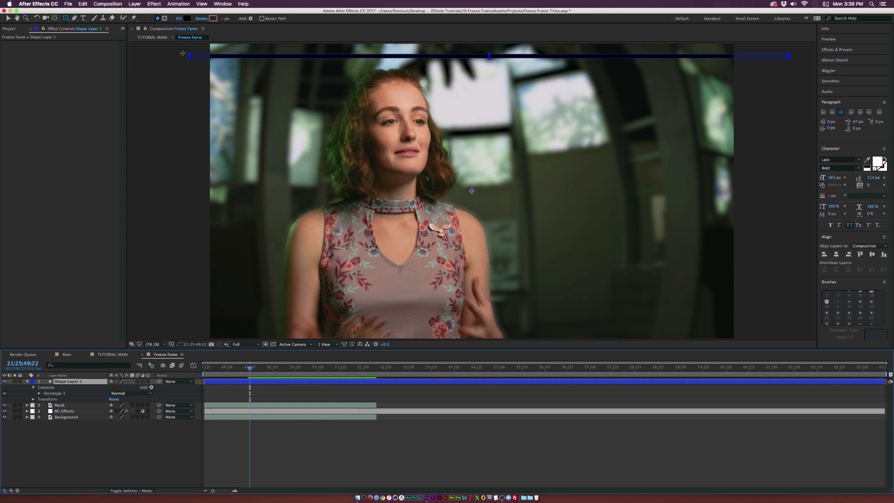
# Step: Change the rectangle's fill type to Linear Gradient
pyautogui.click(179, 18)
pyautogui.click(26, 56)
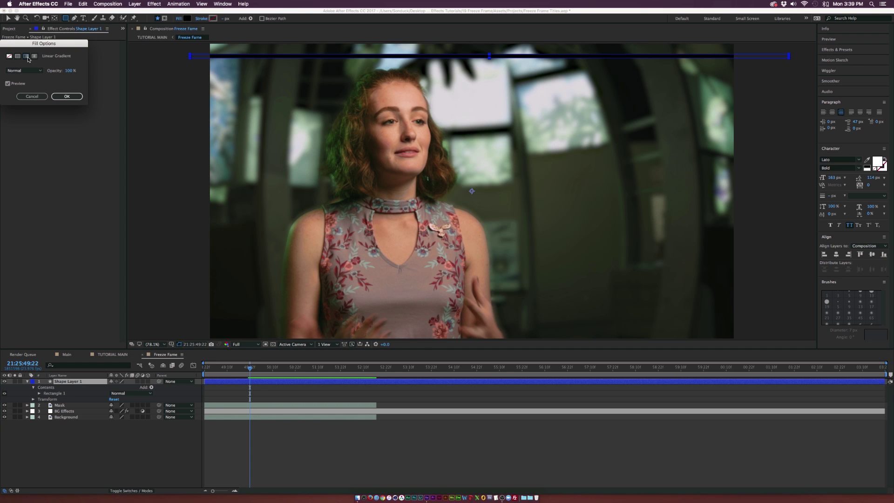
pyautogui.click(66, 96)
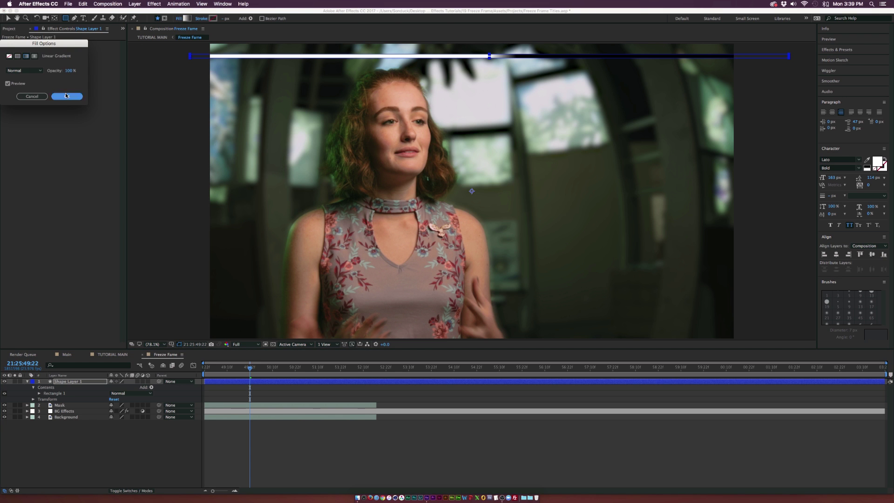
# Step: Set the starting color stop of the rectangle's gradient to a bright yellow
pyautogui.click(188, 18)
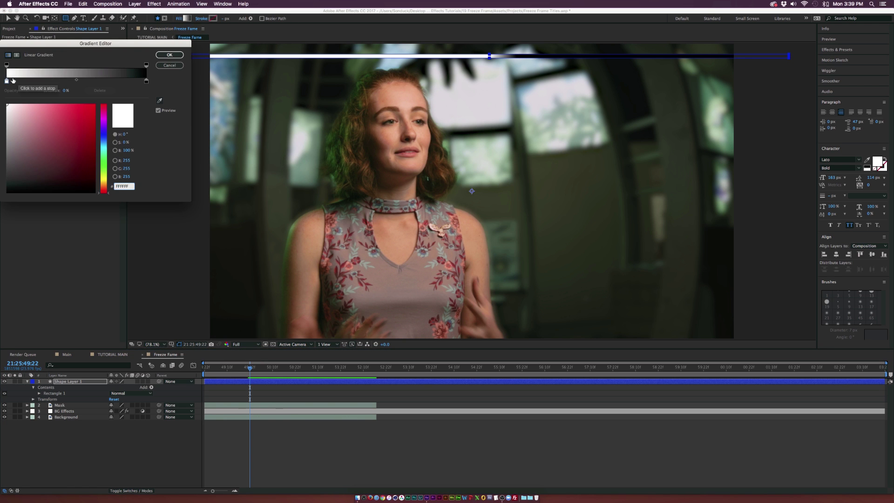
pyautogui.click(103, 179)
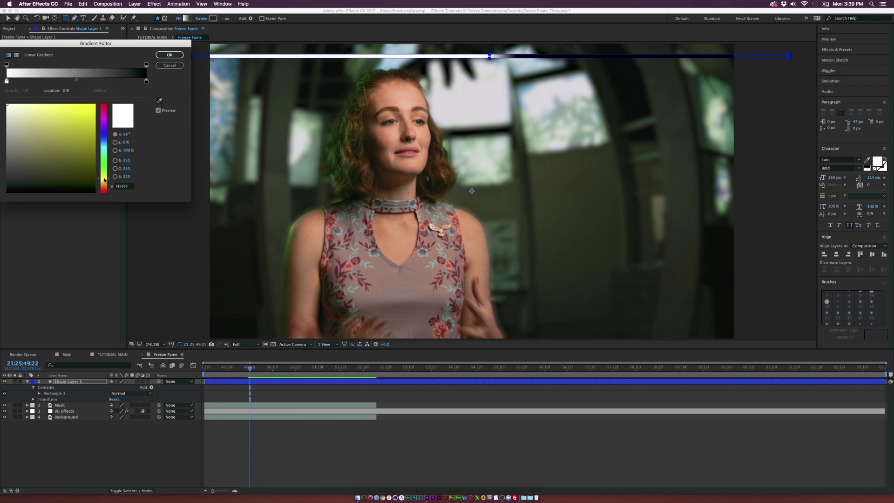
pyautogui.moveTo(104, 180)
pyautogui.mouseDown()
pyautogui.moveTo(104, 191)
pyautogui.moveTo(103, 180)
pyautogui.mouseUp()
pyautogui.click(82, 116)
pyautogui.click(83, 128)
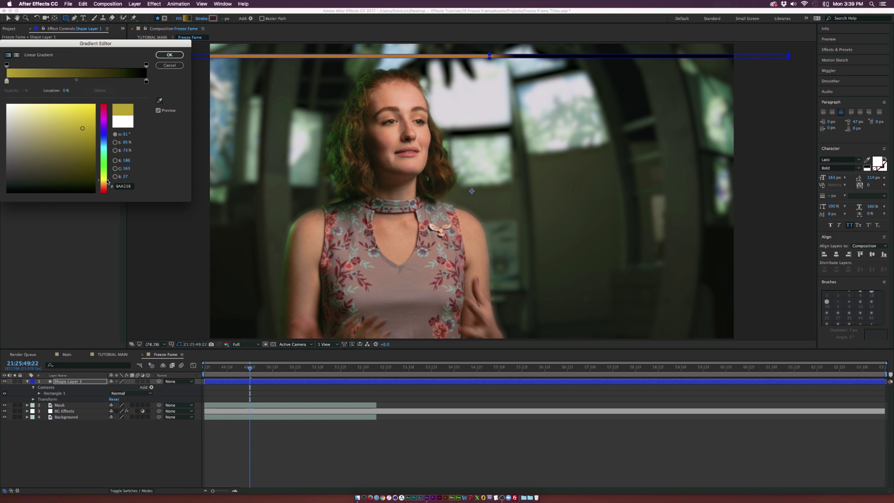
pyautogui.click(84, 120)
# Step: Set the ending color stop of the rectangle's gradient to dark gold, hex 957009, and apply the gradient
pyautogui.click(146, 81)
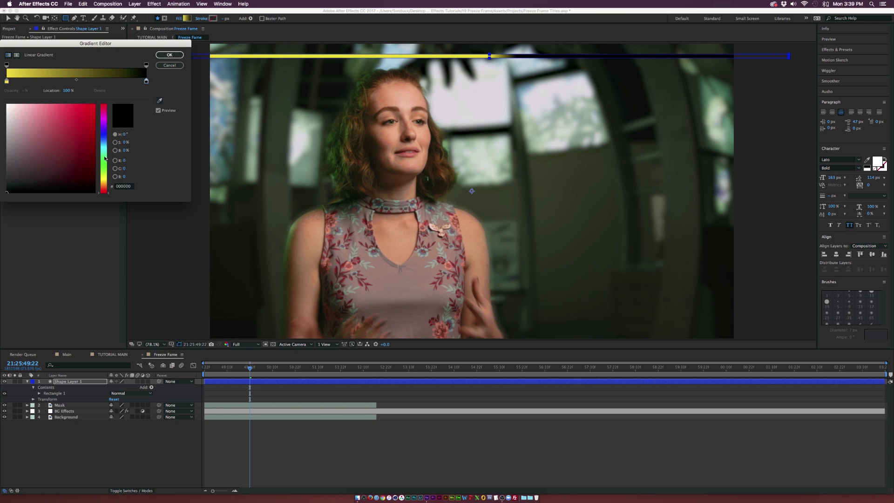
pyautogui.moveTo(103, 186); pyautogui.dragTo(104, 183)
pyautogui.click(90, 137)
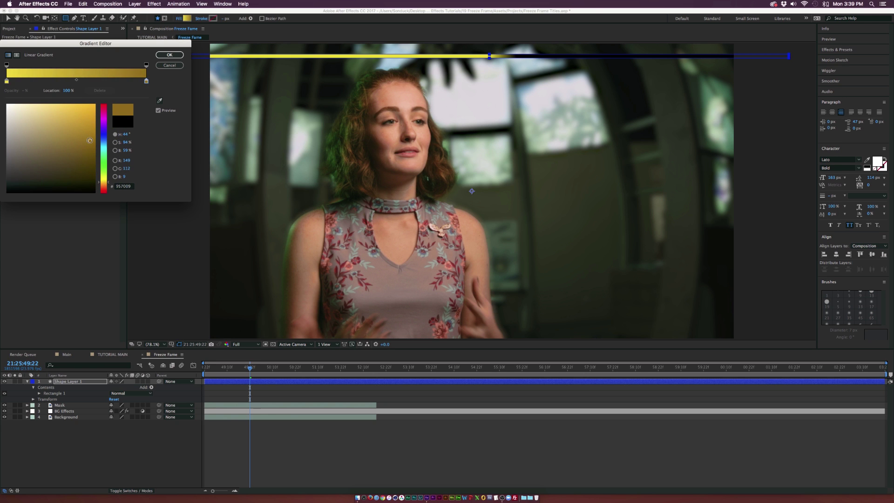
pyautogui.click(174, 56)
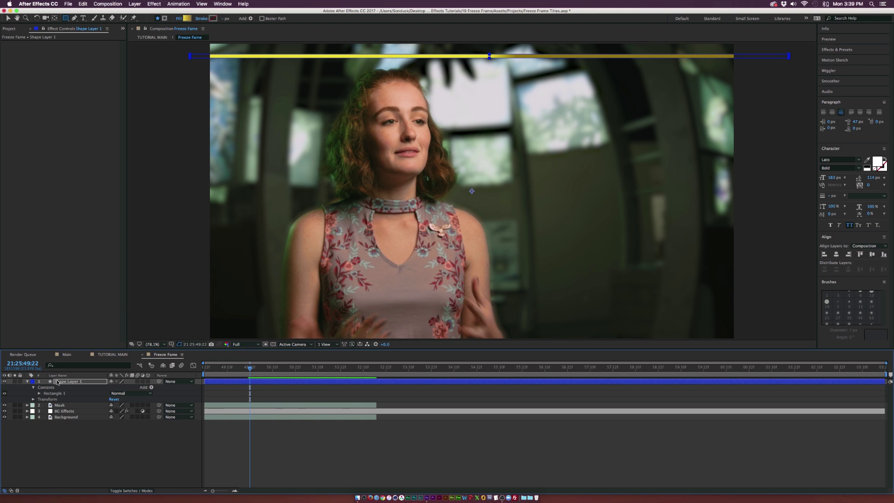
# Step: Add a Repeater to the contents of the rectangle's shape layer
pyautogui.press('Return')
pyautogui.click(151, 387)
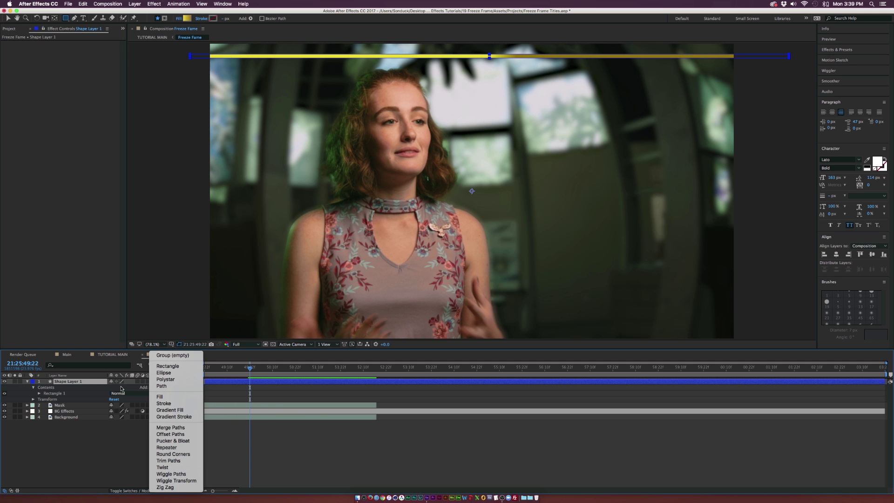
pyautogui.click(121, 388)
pyautogui.click(152, 388)
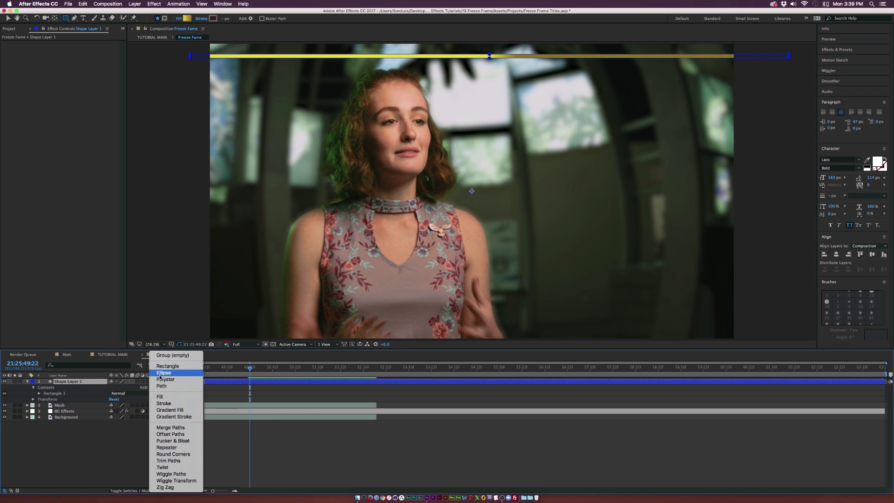
pyautogui.click(163, 449)
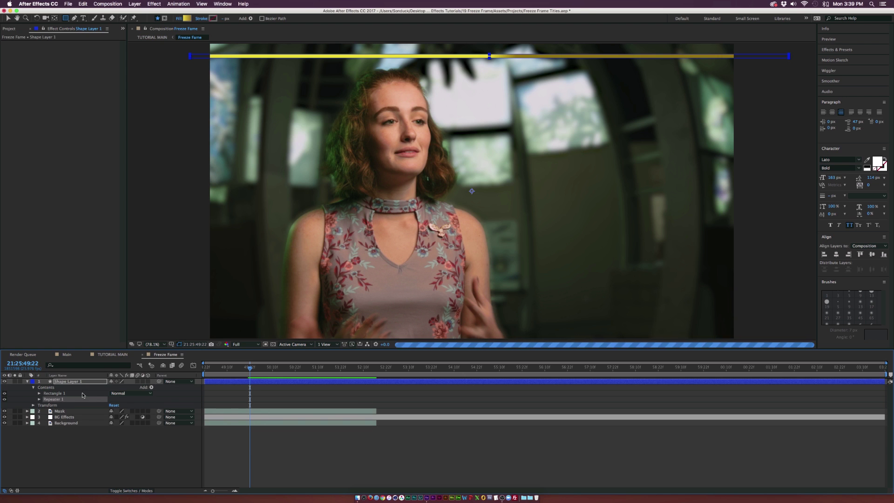
# Step: Set the Repeater's transform position to 0, 62 and its number of copies to 53
pyautogui.click(40, 399)
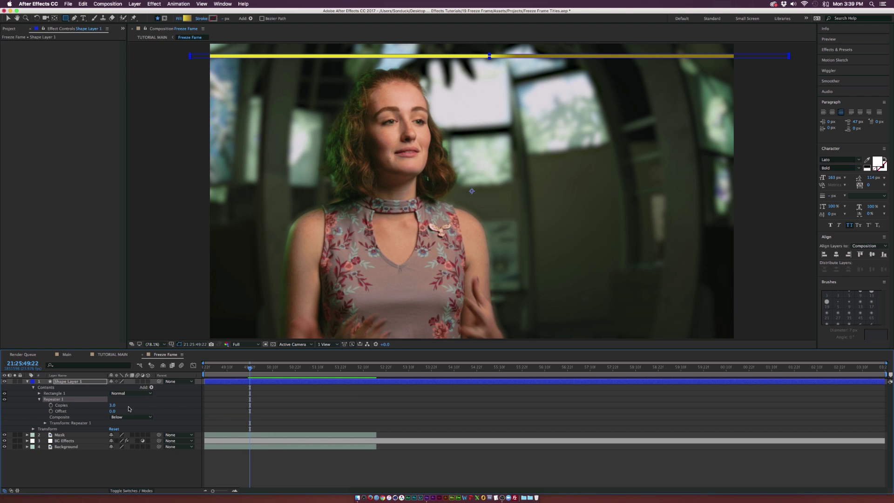
pyautogui.click(44, 423)
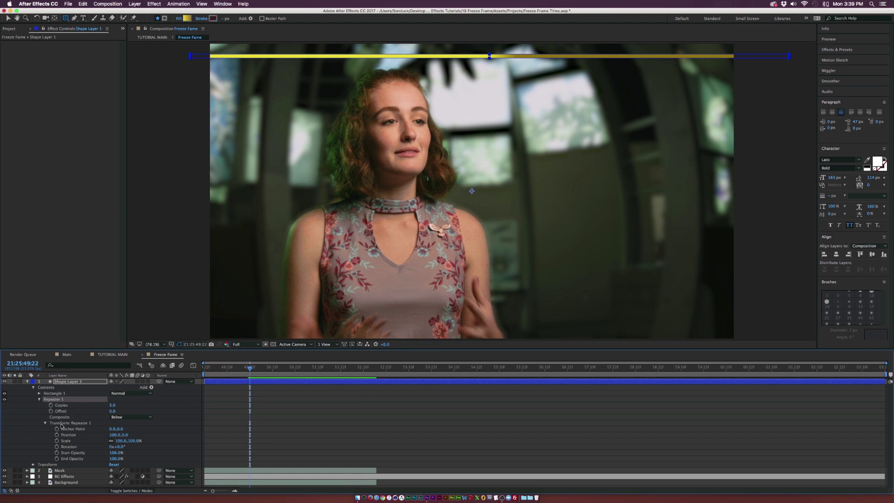
pyautogui.click(114, 434)
pyautogui.write('0')
pyautogui.press('Return')
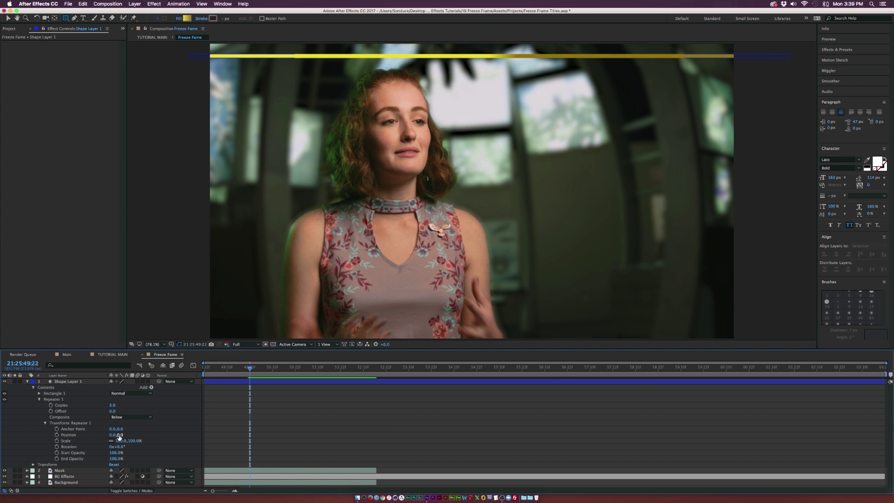
pyautogui.moveTo(119, 436)
pyautogui.mouseDown()
pyautogui.moveTo(144, 437)
pyautogui.moveTo(124, 435)
pyautogui.mouseUp()
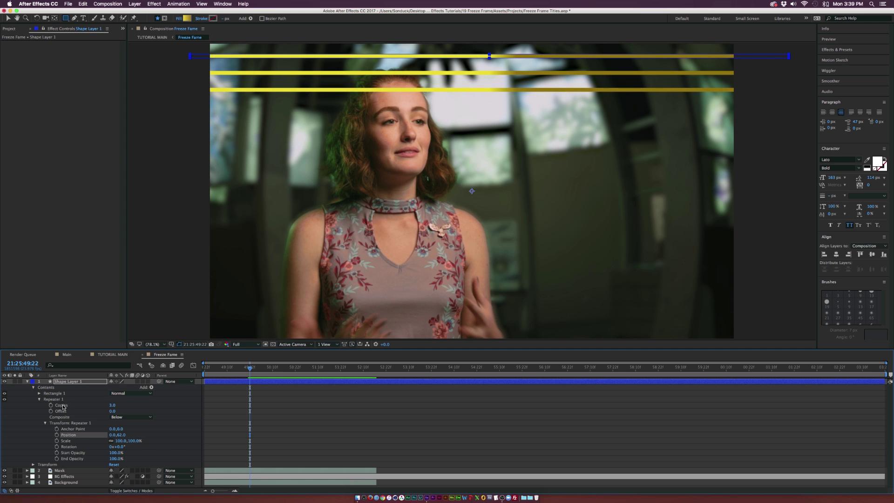
pyautogui.moveTo(112, 405); pyautogui.dragTo(130, 409)
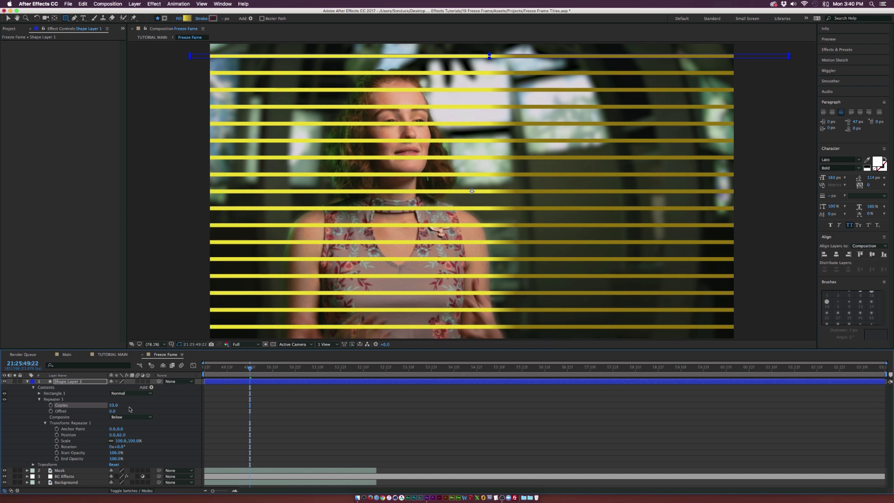
# Step: Move the striped shape layer up to position 960, 498 so its first line meets the frame's upper edge
pyautogui.click(77, 382)
pyautogui.press('p')
pyautogui.moveTo(127, 387); pyautogui.dragTo(111, 388)
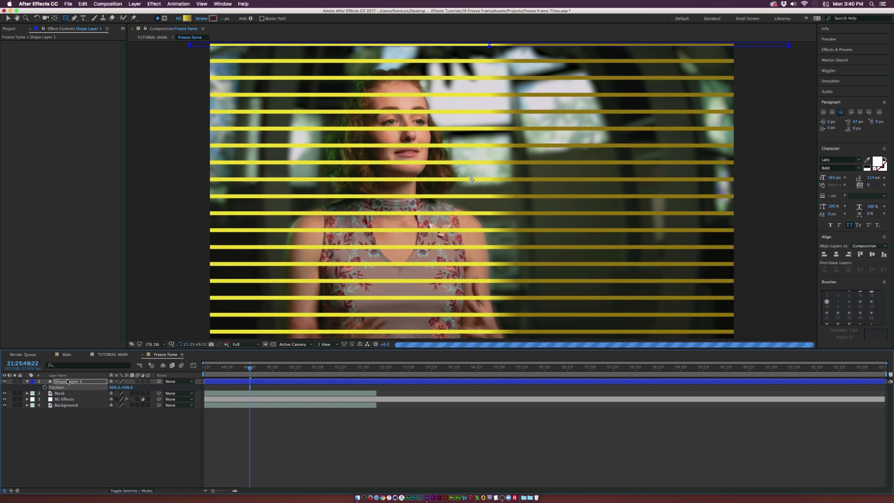
# Step: Rename the shape layer "Lines" and place it between the Mask and BG Effects layers
pyautogui.press('Return')
pyautogui.write('L')
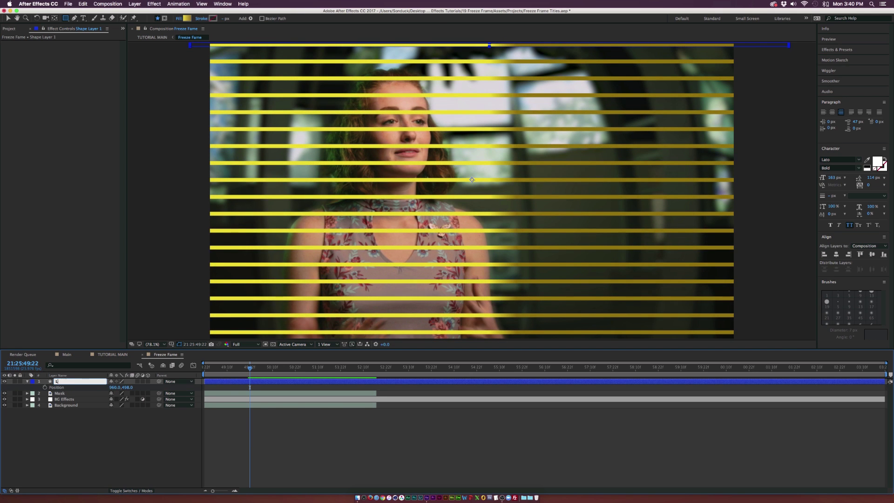
pyautogui.write('ines')
pyautogui.press('Return')
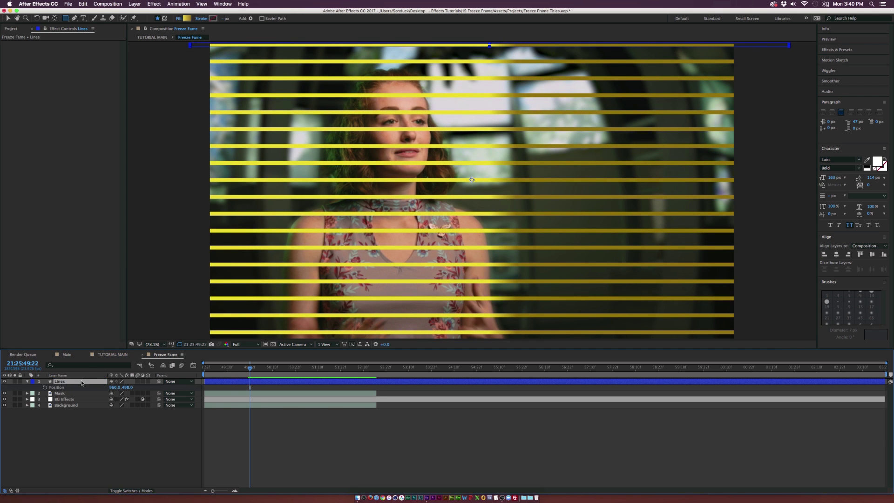
pyautogui.moveTo(80, 382); pyautogui.dragTo(66, 398)
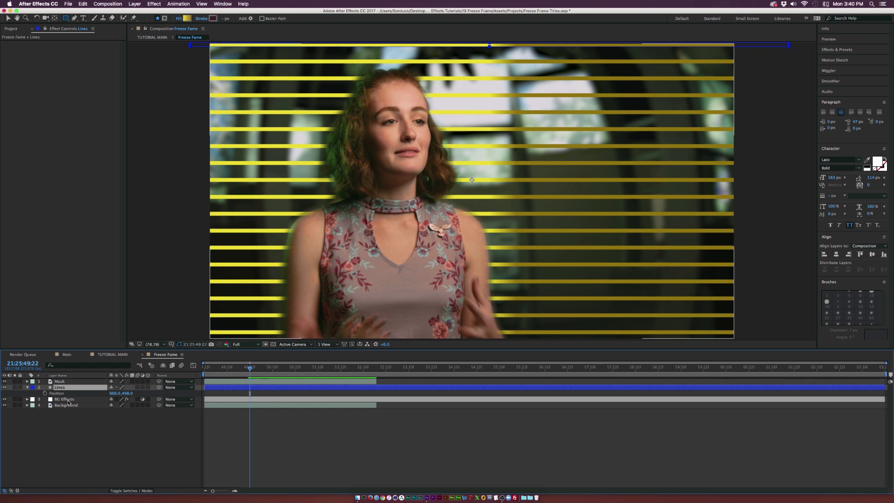
# Step: Reveal the transform properties of the Lines layer's Repeater
pyautogui.press(',')
pyautogui.press(',')
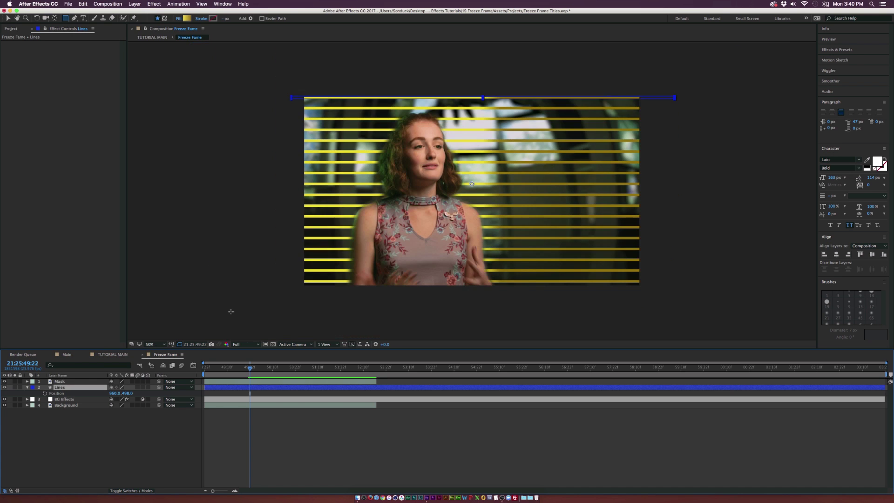
pyautogui.press(',')
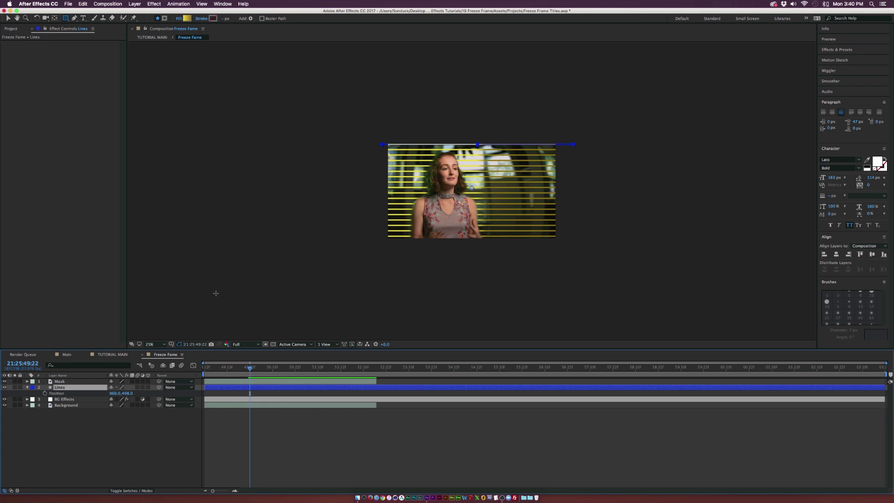
pyautogui.press('.')
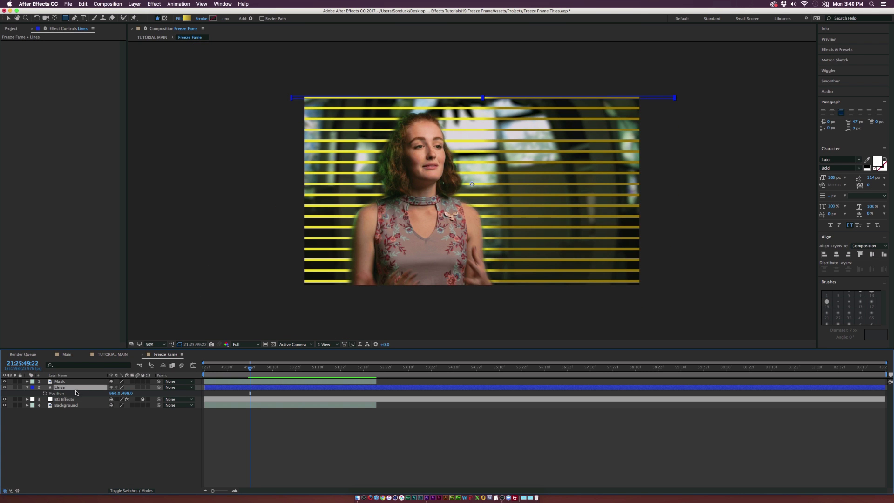
pyautogui.click(27, 387)
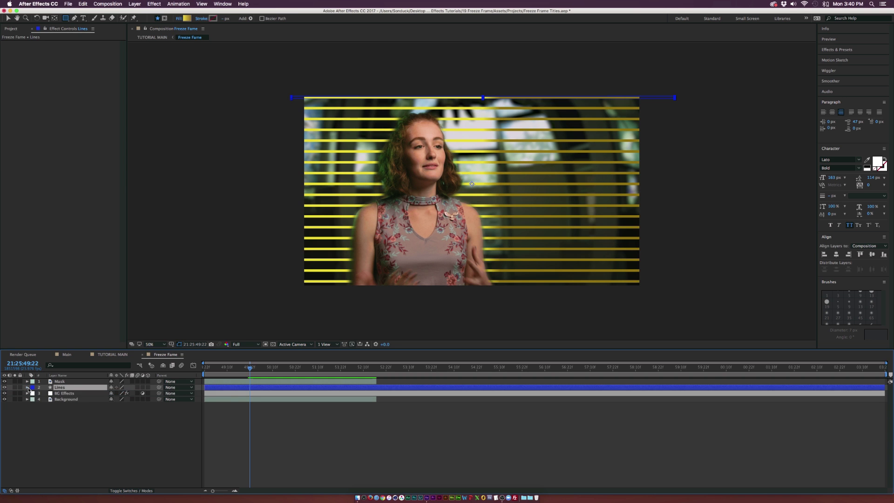
pyautogui.click(27, 387)
pyautogui.click(33, 394)
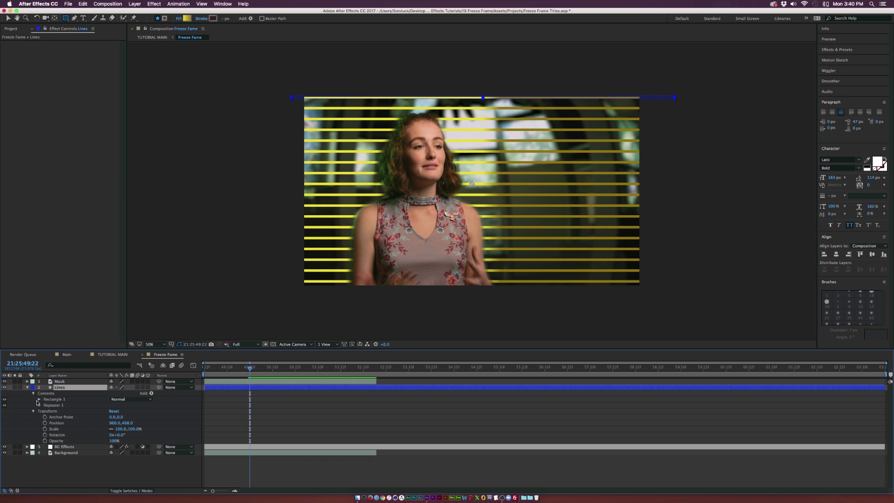
pyautogui.click(39, 405)
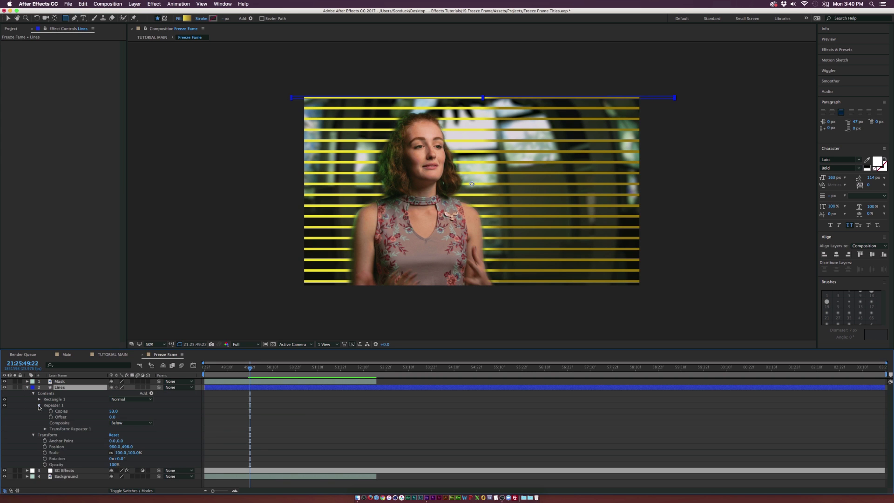
pyautogui.click(45, 428)
# Step: Try a horizontal offset of 199 in the Repeater's transform position to stagger the lines sideways
pyautogui.click(135, 443)
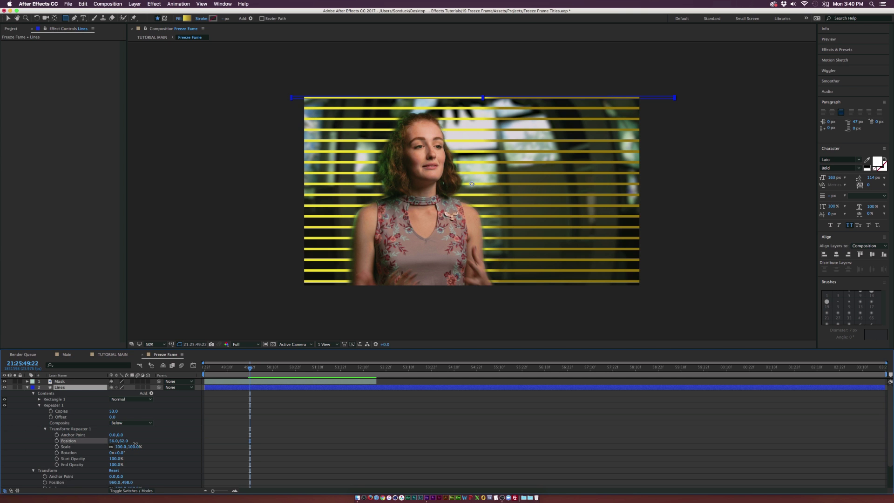
pyautogui.moveTo(135, 443); pyautogui.dragTo(187, 445)
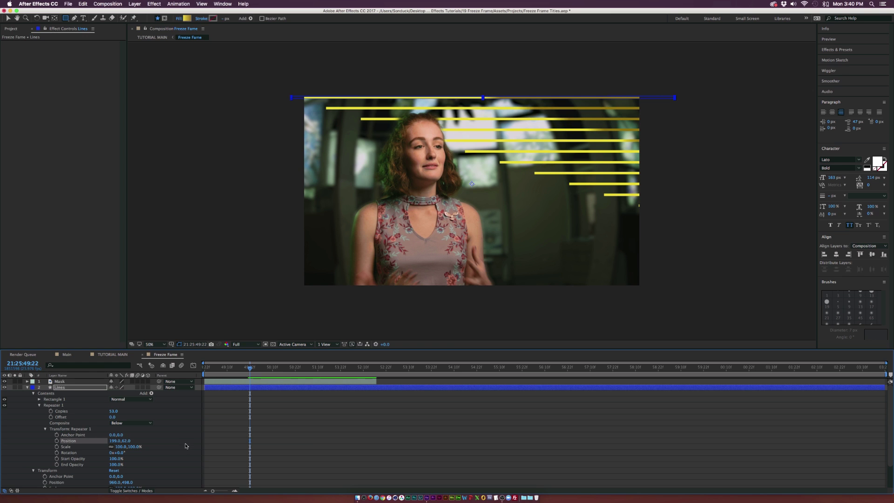
pyautogui.click(214, 389)
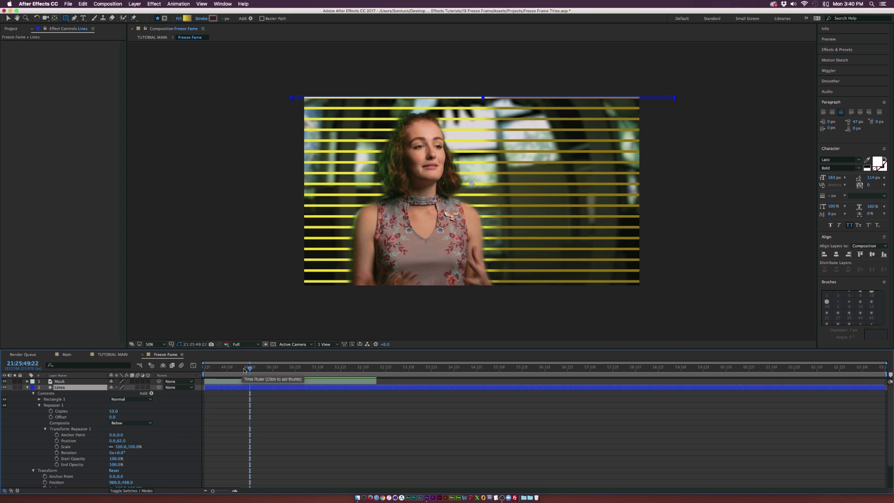
# Step: Keyframe the Repeater's transform position at 21:25:49:22 and set it to 534, 62 at 21:25:48:22
pyautogui.moveTo(251, 368); pyautogui.dragTo(253, 370)
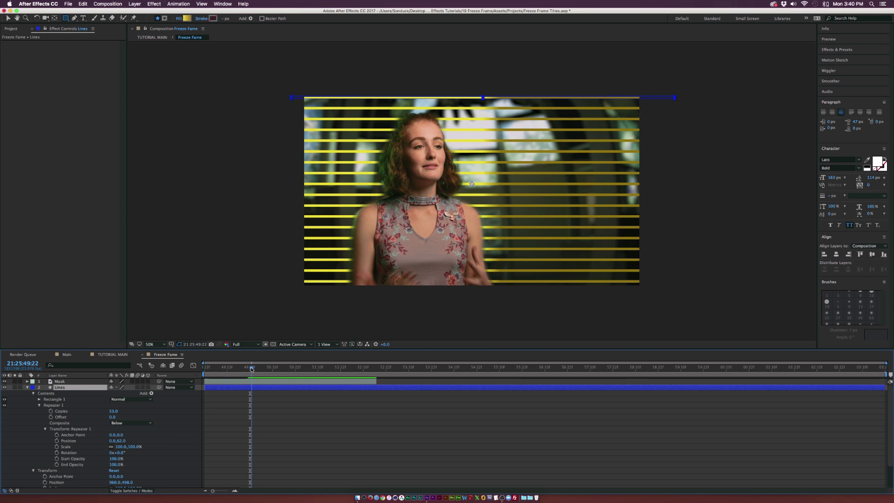
pyautogui.click(56, 441)
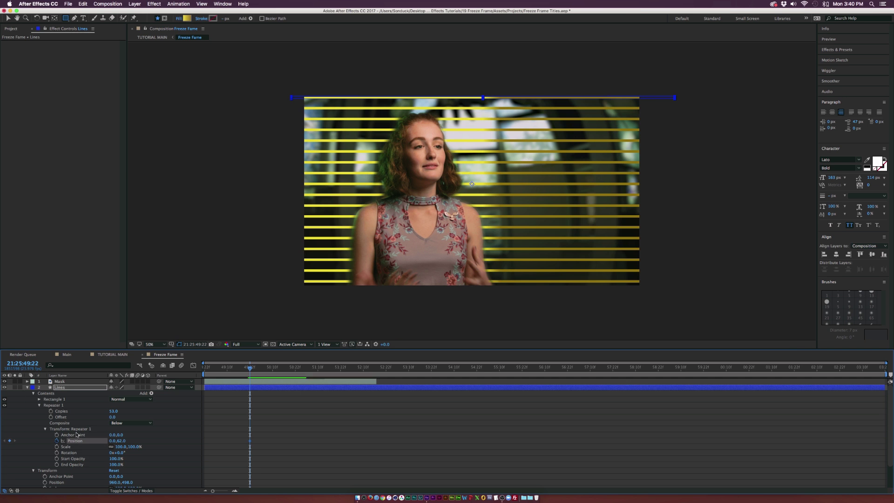
pyautogui.moveTo(214, 374); pyautogui.dragTo(203, 373)
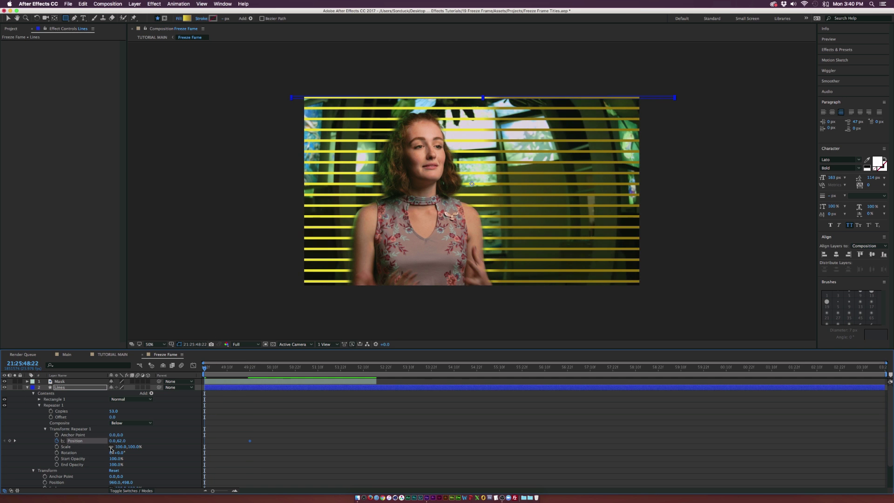
pyautogui.moveTo(112, 440); pyautogui.dragTo(289, 432)
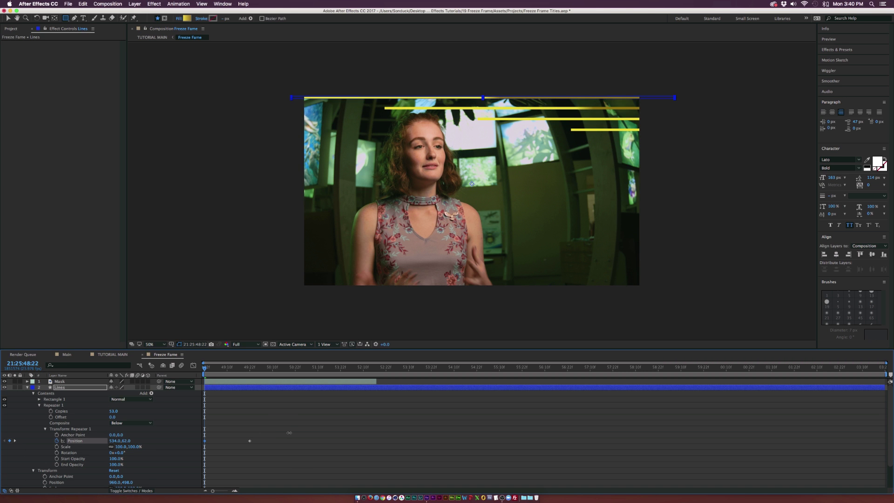
# Step: Raise the Lines layer to position 960, 289 so its lines start outside the frame, and check the animation up to 21:25:50:15
pyautogui.click(86, 388)
pyautogui.press('p')
pyautogui.click(114, 393)
pyautogui.press('Tab')
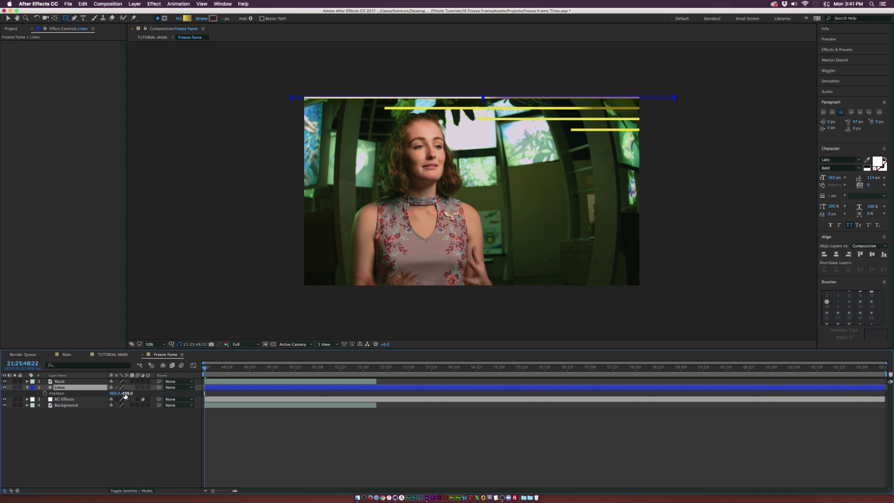
pyautogui.write('360')
pyautogui.press('Return')
pyautogui.hotkey('shift', 'Up')
pyautogui.hotkey('shift', 'Up')
pyautogui.hotkey('shift', 'Up')
pyautogui.hotkey('shift', 'Up')
pyautogui.hotkey('shift', 'Up')
pyautogui.hotkey('shift', 'Up')
pyautogui.hotkey('shift', 'Up')
pyautogui.press('Up')
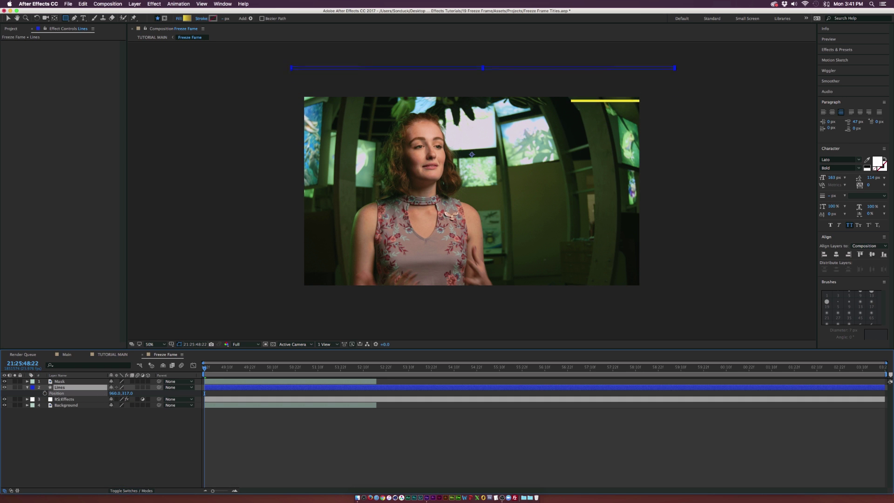
pyautogui.moveTo(205, 369); pyautogui.dragTo(283, 375)
pyautogui.click(126, 451)
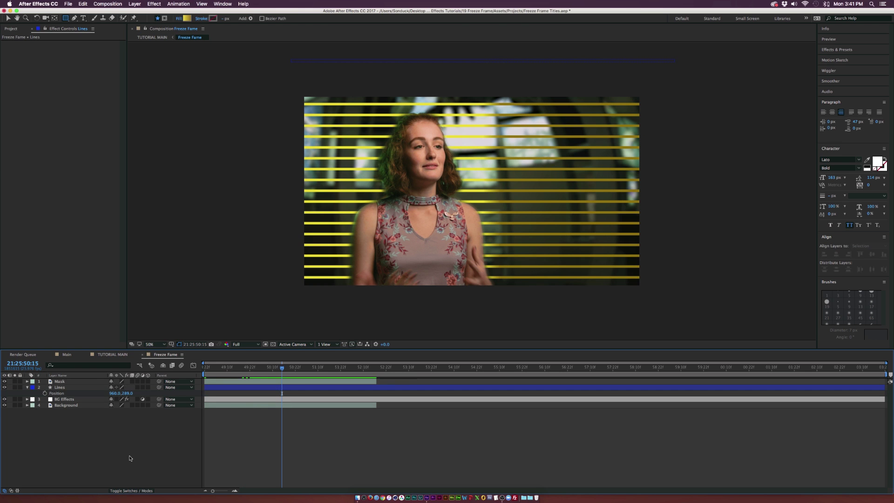
# Step: Set the Lines layer's opacity to 34% and view the frame at fit size
pyautogui.click(80, 387)
pyautogui.press('t')
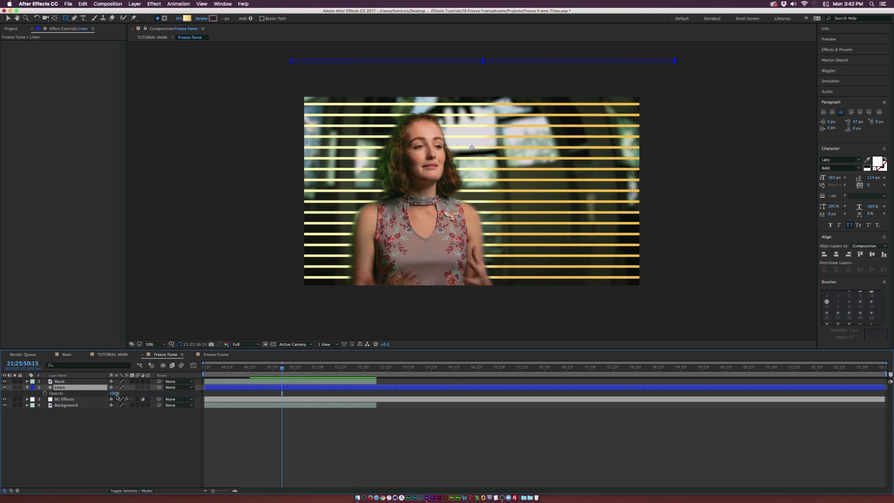
pyautogui.click(114, 394)
pyautogui.write('34')
pyautogui.click(126, 436)
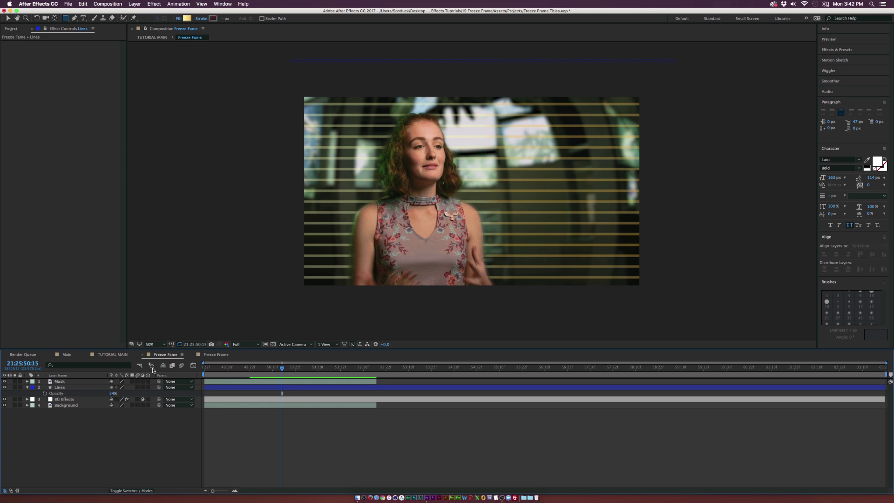
pyautogui.click(153, 345)
pyautogui.click(158, 350)
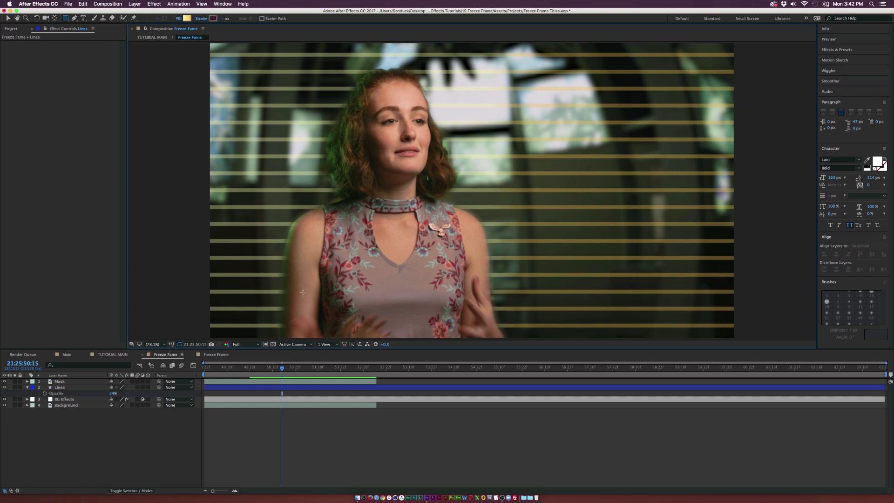
pyautogui.moveTo(368, 327); pyautogui.dragTo(371, 328)
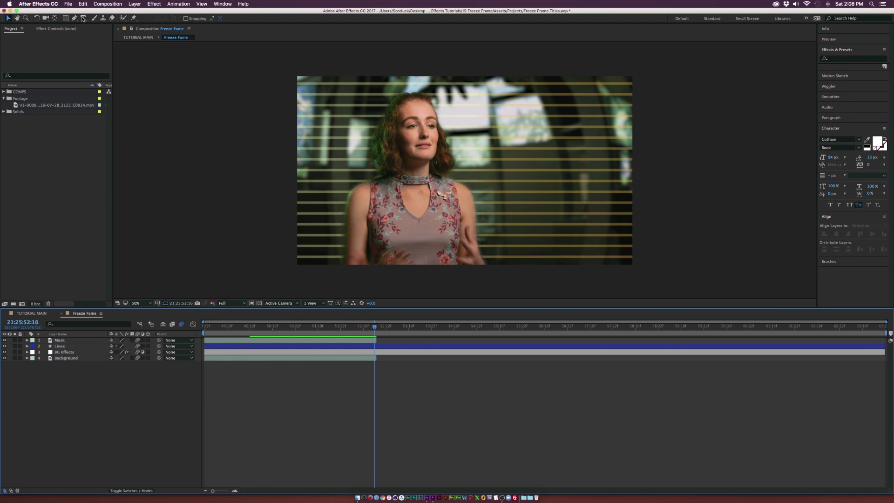
# Step: Add a text layer reading "Freeze Frame Titles" over the blurred background beside the woman
pyautogui.moveTo(82, 19); pyautogui.dragTo(110, 20)
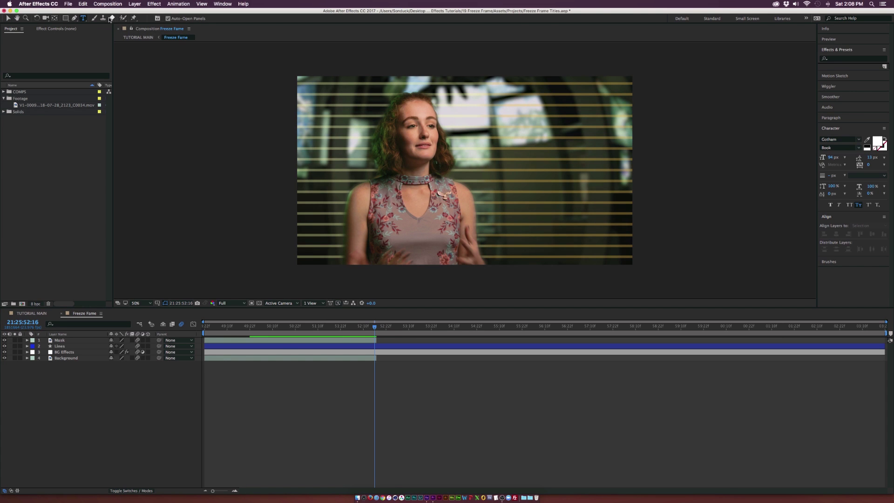
pyautogui.click(534, 148)
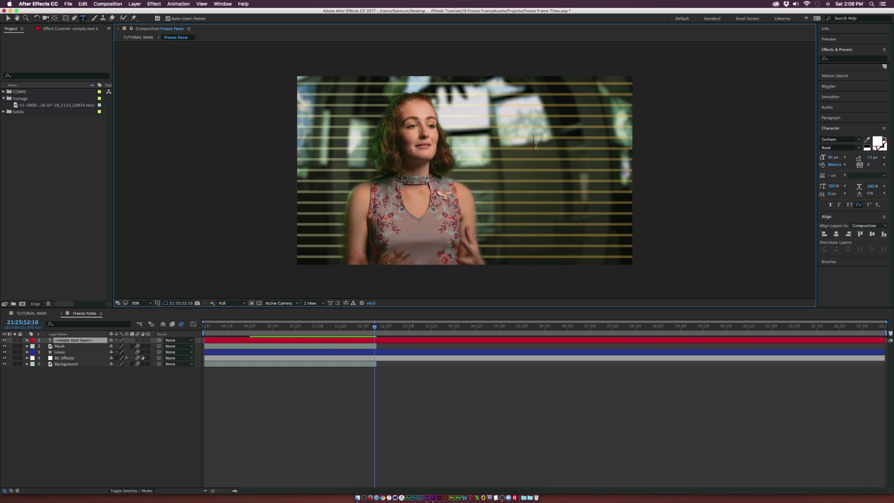
pyautogui.write('Fr')
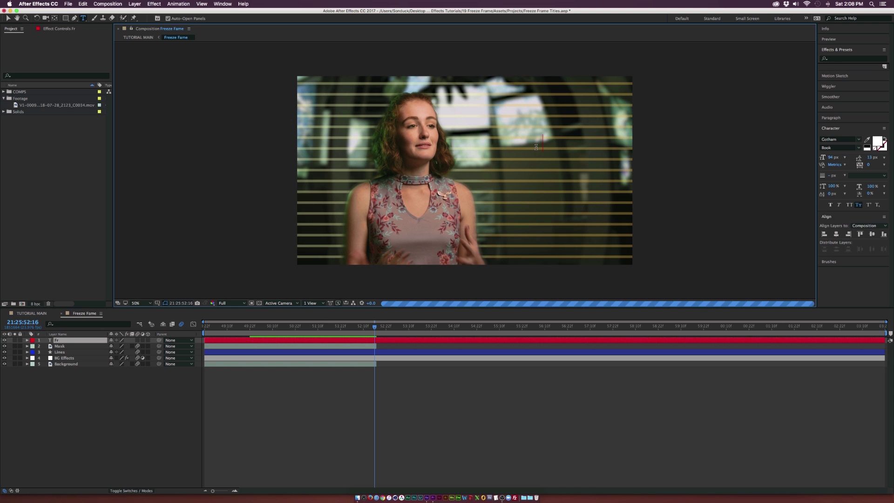
pyautogui.write('eeze')
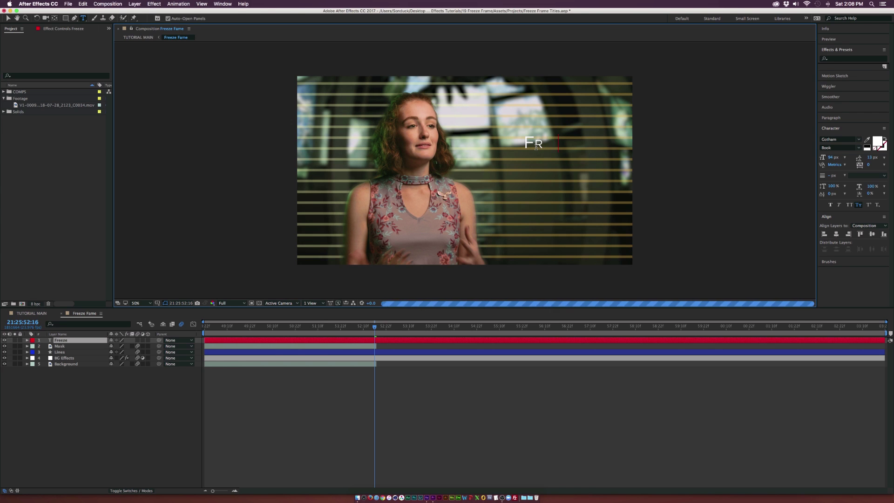
pyautogui.press('Return')
pyautogui.write('Frame Titkles')
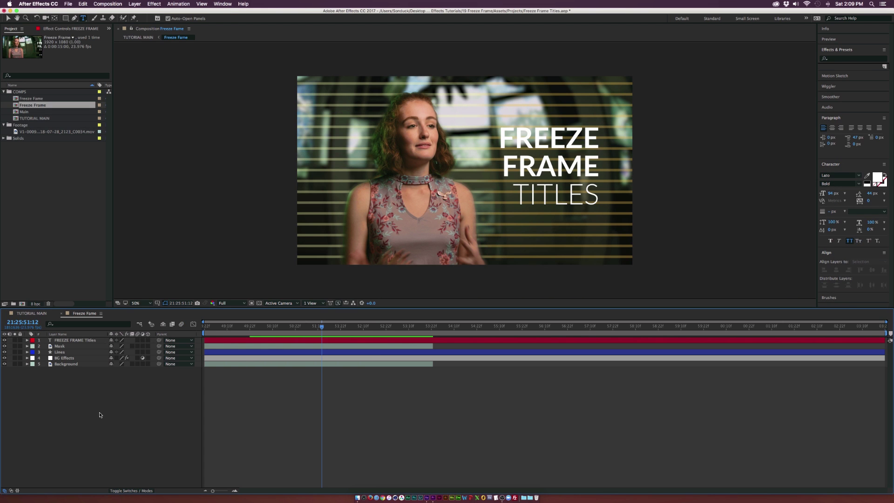
# Step: Try drawing a rectangle around the title while its text layer is selected
pyautogui.click(75, 341)
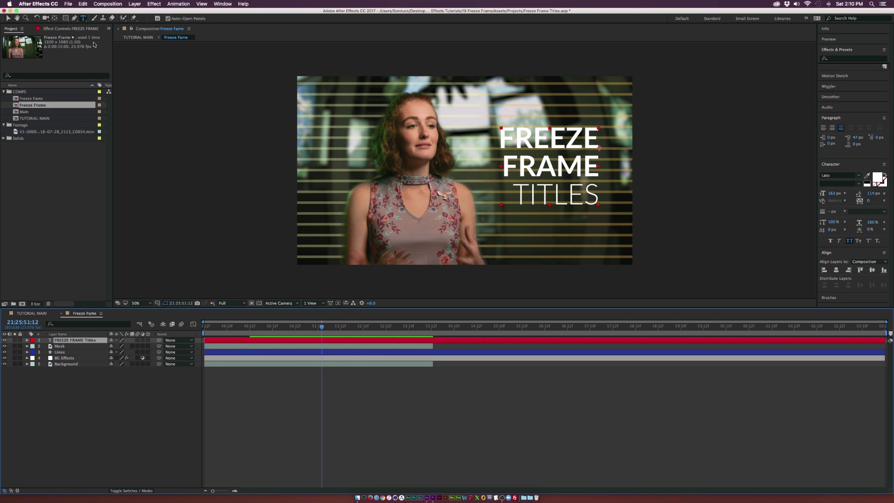
pyautogui.moveTo(65, 17); pyautogui.dragTo(91, 18)
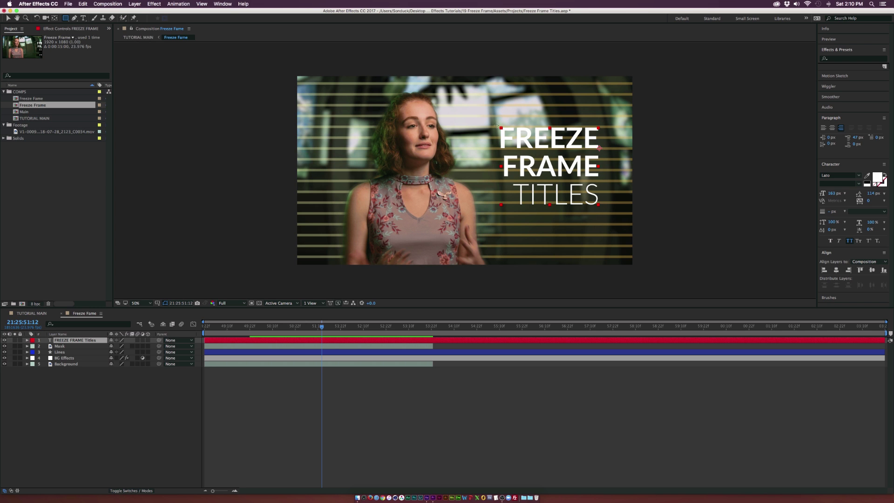
pyautogui.moveTo(499, 122); pyautogui.dragTo(647, 217)
pyautogui.hotkey('ctrl', 'z')
# Step: Draw a separate rectangle shape over the title, extending past the frame's right edge, and give it a solid color fill
pyautogui.click(191, 394)
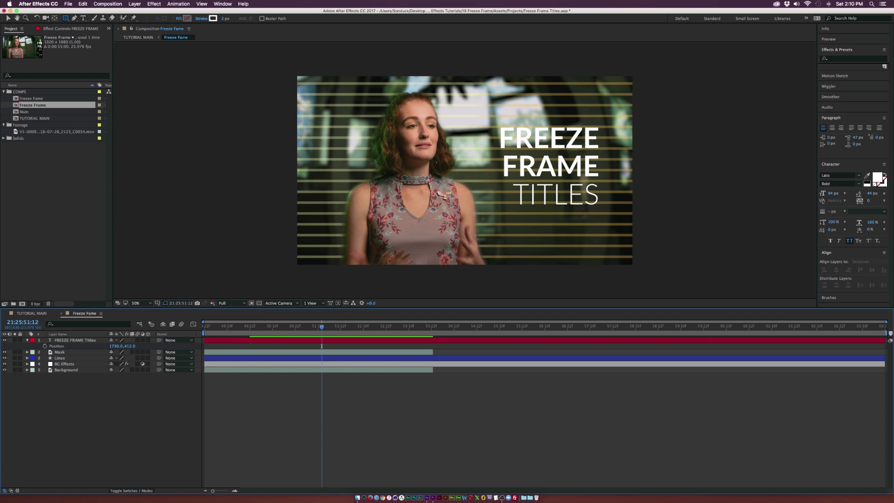
pyautogui.moveTo(499, 122); pyautogui.dragTo(658, 209)
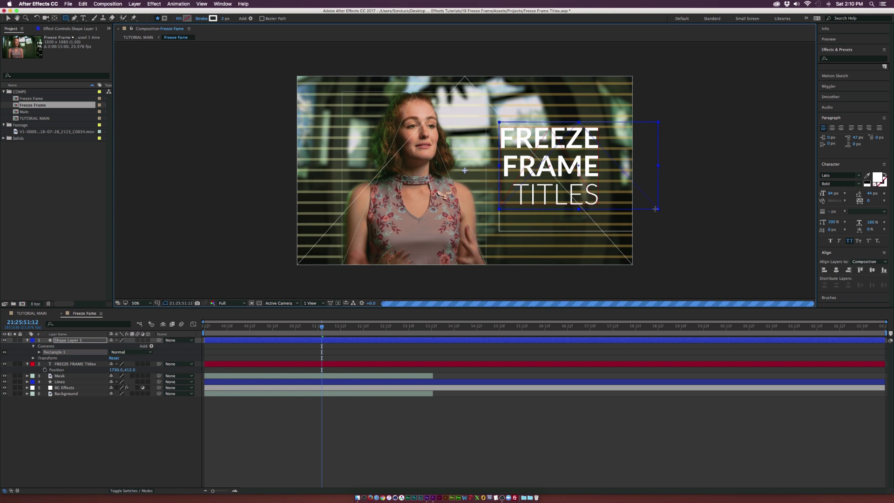
pyautogui.click(179, 19)
pyautogui.click(171, 92)
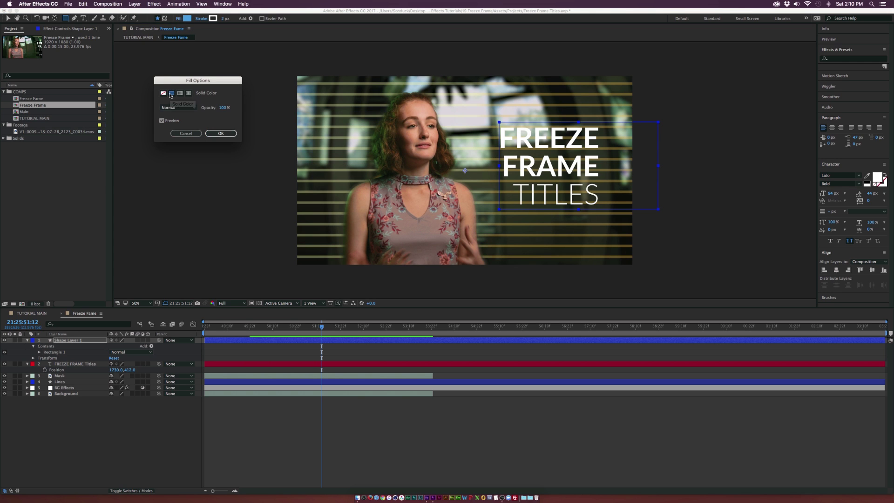
pyautogui.click(221, 133)
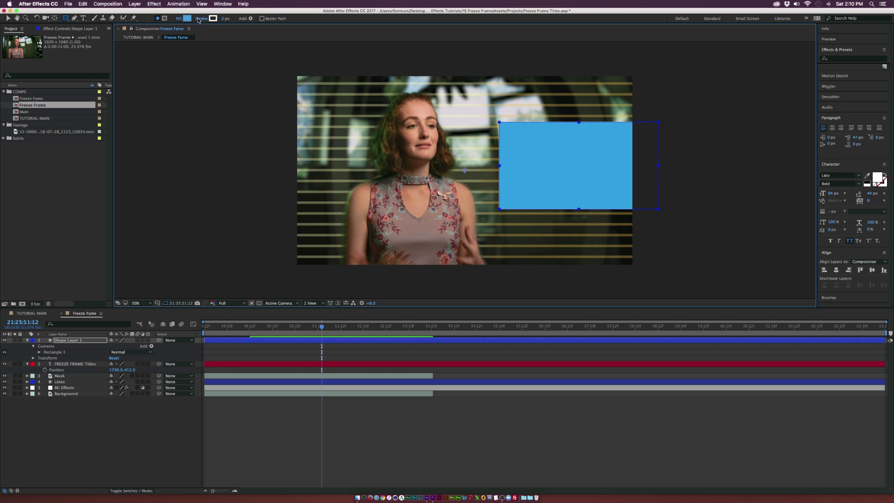
# Step: Remove the rectangle's stroke and set its fill color to black
pyautogui.click(201, 19)
pyautogui.click(166, 93)
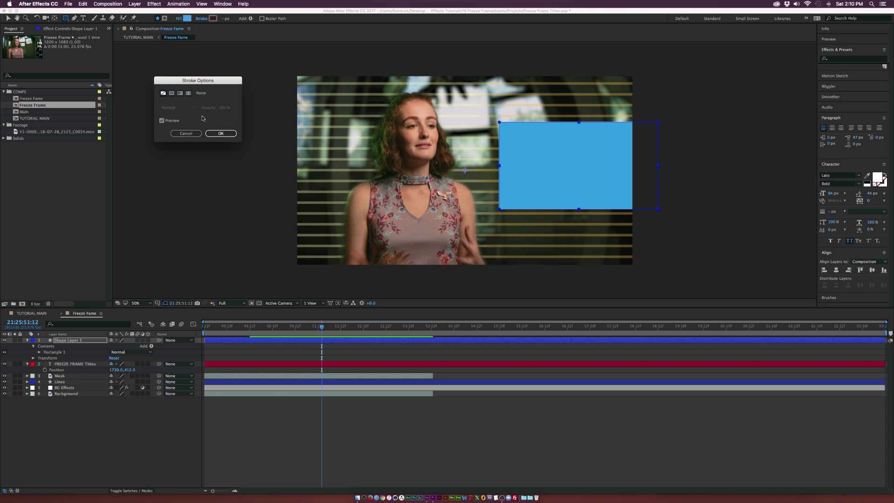
pyautogui.click(221, 133)
pyautogui.click(187, 19)
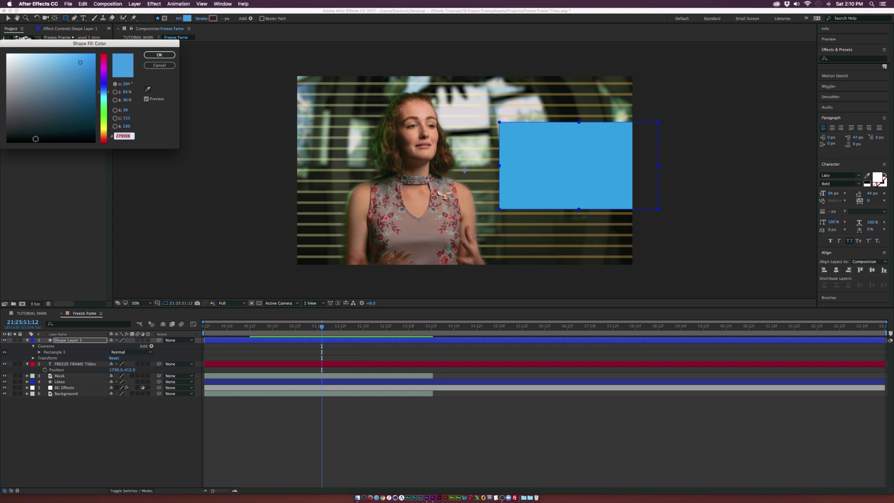
pyautogui.moveTo(26, 125); pyautogui.dragTo(6, 142)
pyautogui.click(160, 55)
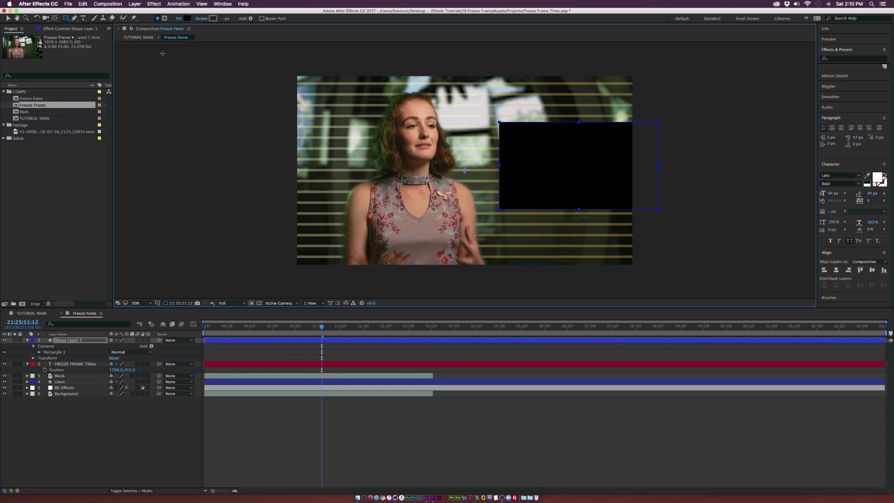
# Step: Lower the black rectangle layer's opacity to 51% and place the layer beneath the title text layer
pyautogui.press('t')
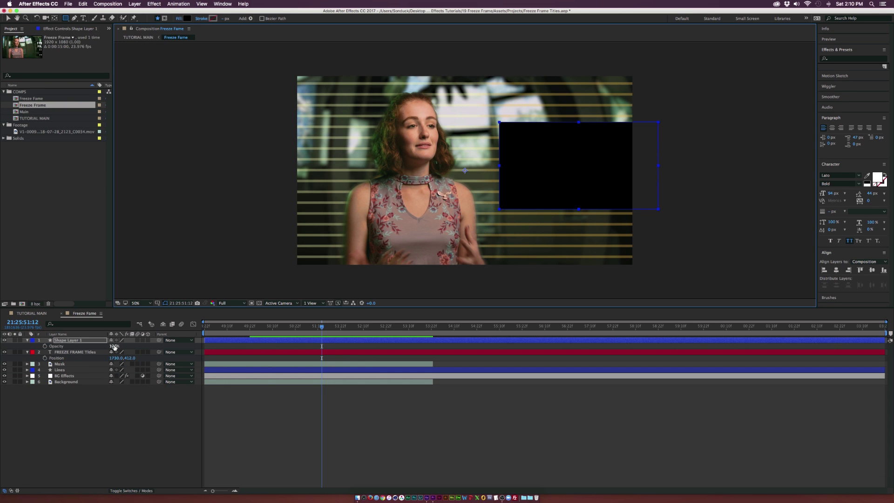
pyautogui.click(114, 346)
pyautogui.press('Return')
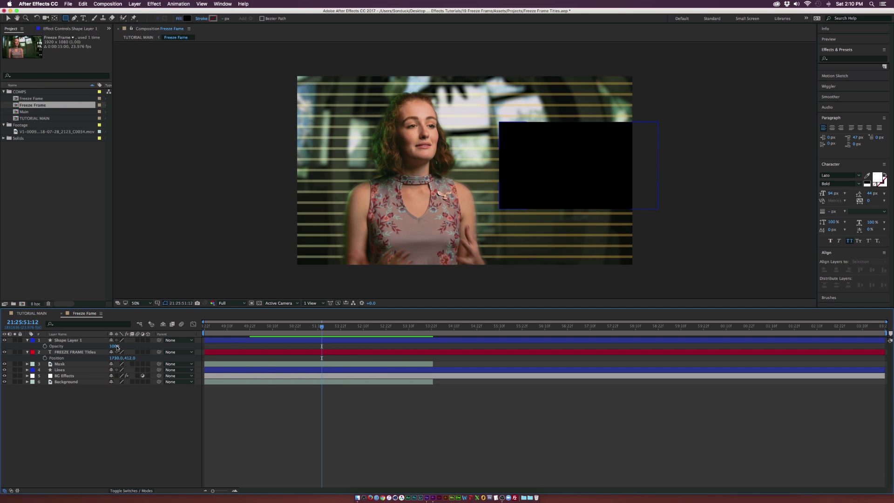
pyautogui.moveTo(114, 346); pyautogui.dragTo(77, 361)
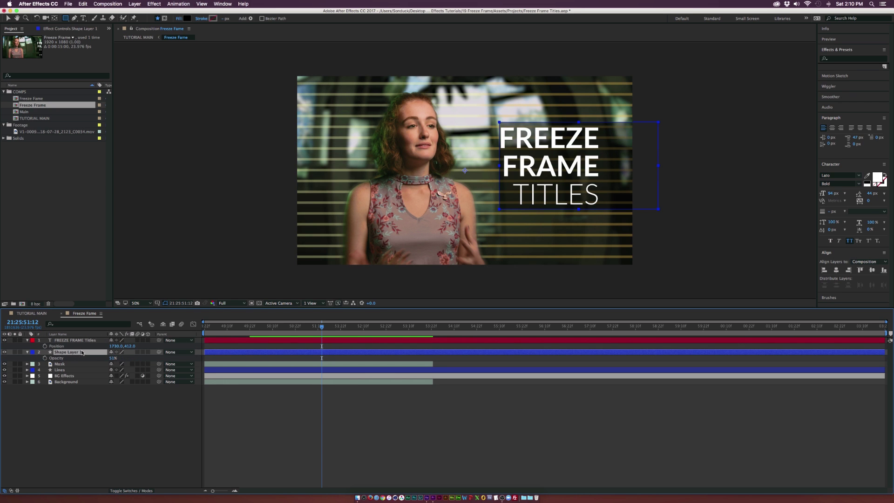
# Step: Rename the rectangle shape layer as Text BG 1
pyautogui.press('Return')
pyautogui.write('Text BG')
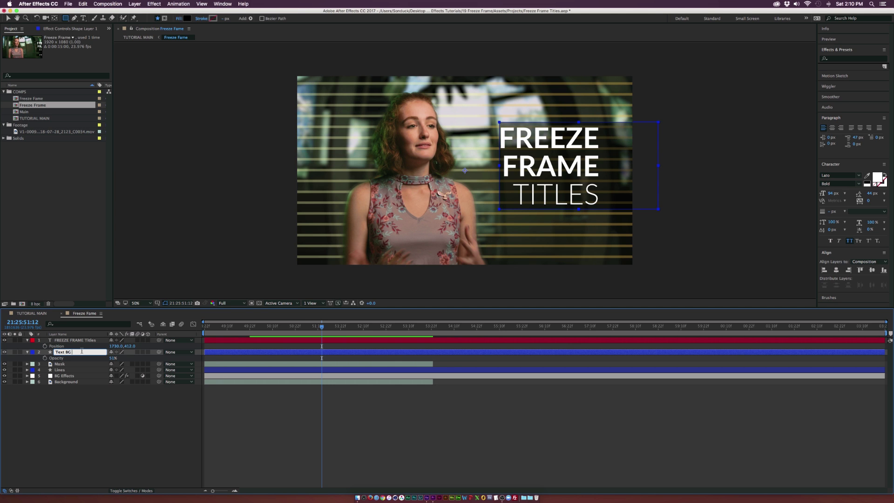
pyautogui.click(108, 410)
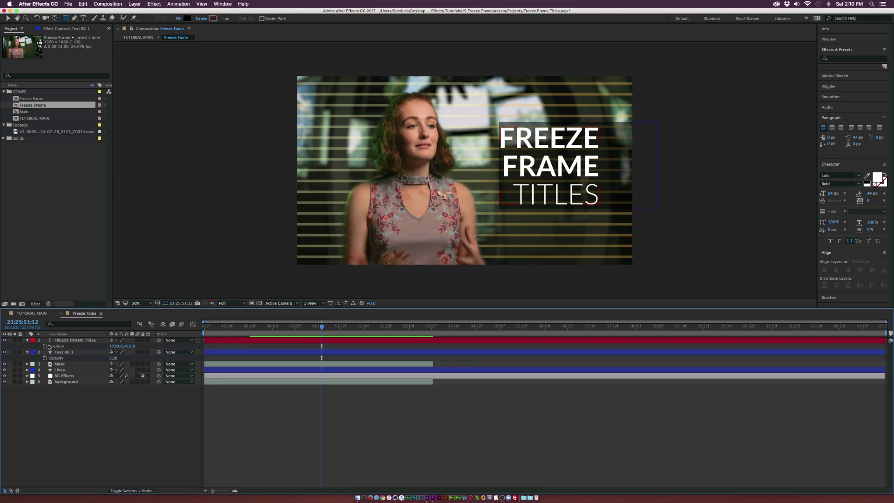
# Step: Nudge the Text BG 1 rectangle slightly left to leave padding before the title text
pyautogui.click(69, 353)
pyautogui.press('v')
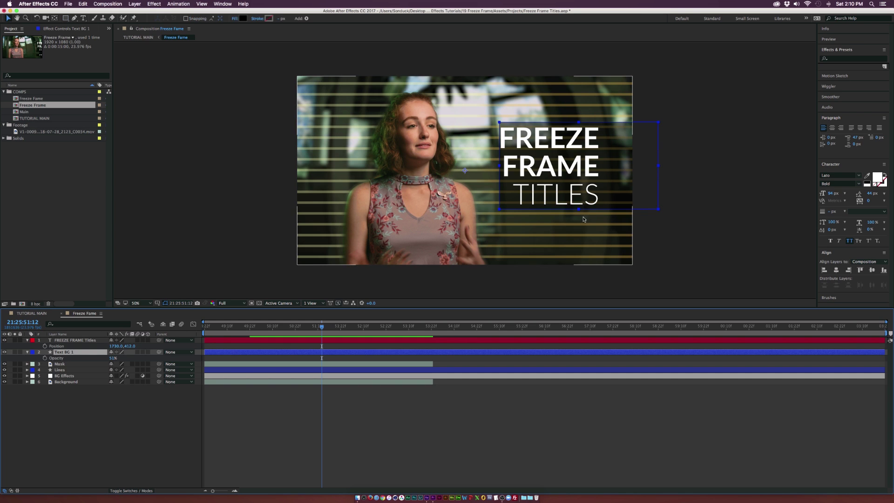
pyautogui.press('Left')
pyautogui.press('Left')
pyautogui.press('Left')
pyautogui.press('Left')
pyautogui.press('Left')
pyautogui.press('Left')
pyautogui.press('Left')
pyautogui.press('Left')
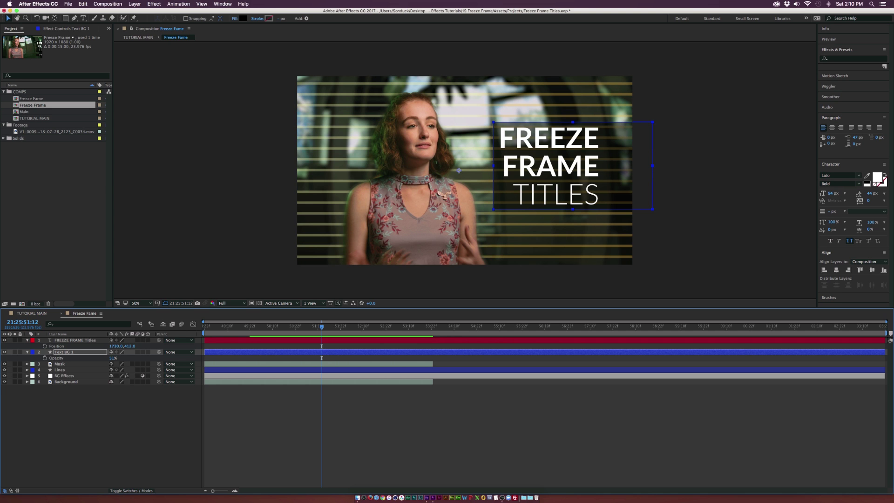
pyautogui.click(103, 436)
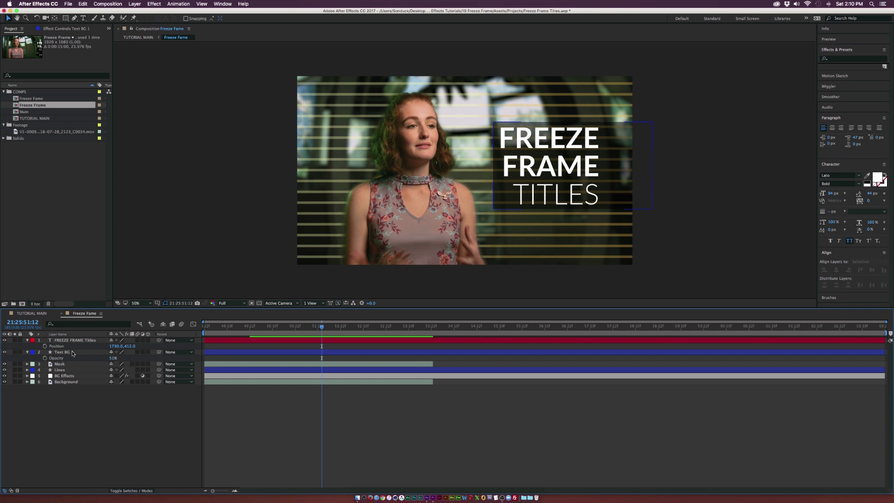
# Step: Keyframe the title and Text BG 1 positions to slide in from beyond the frame's right edge, starting at 21:25:49:23 with X values 2579 and 1775
pyautogui.click(69, 340)
pyautogui.keyDown('shift'); pyautogui.click(68, 353); pyautogui.keyUp('shift')
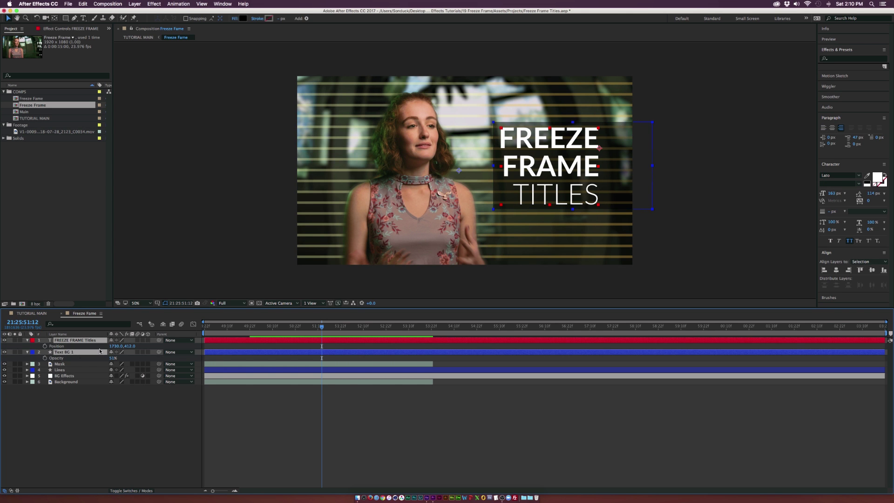
pyautogui.press('u')
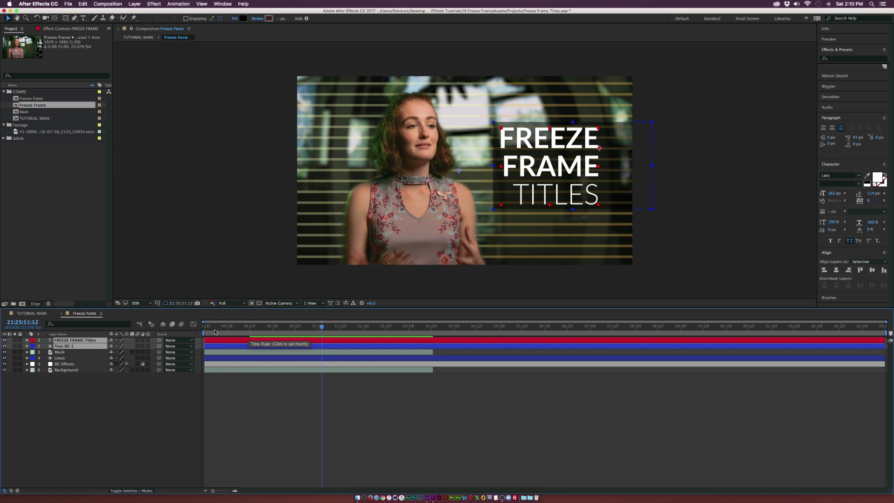
pyautogui.press('p')
pyautogui.moveTo(285, 329); pyautogui.dragTo(252, 332)
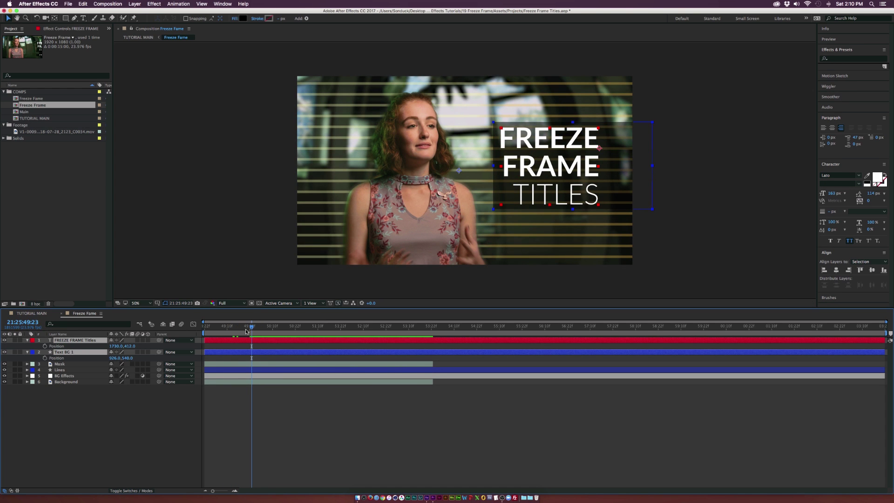
pyautogui.click(45, 346)
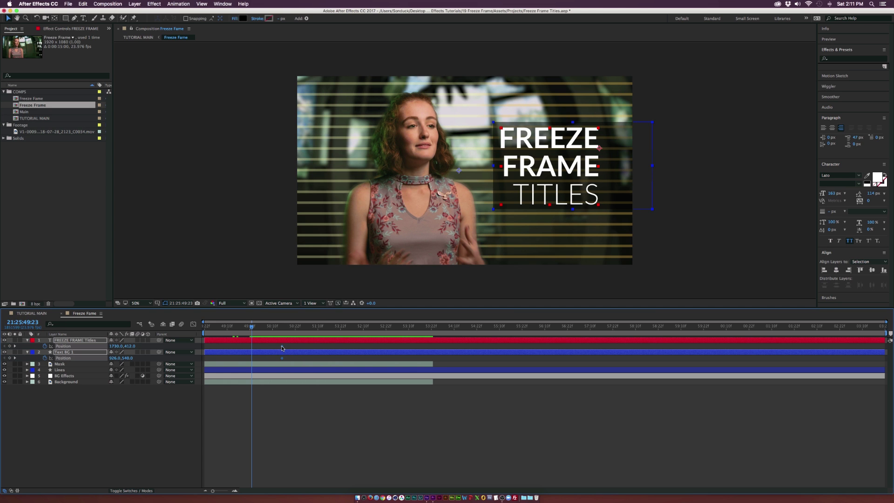
pyautogui.moveTo(114, 358); pyautogui.dragTo(425, 358)
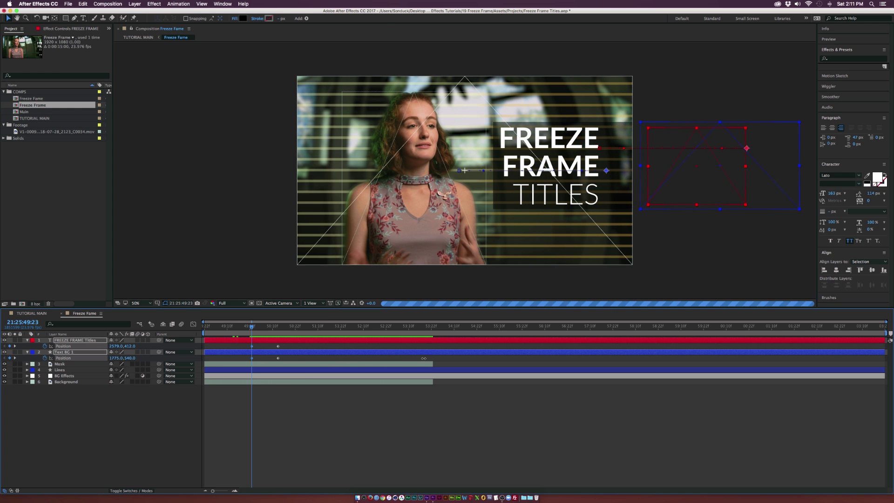
# Step: Apply Easy Ease to the ending position keyframes of the title and its background, and check the slide-in
pyautogui.click(289, 346)
pyautogui.moveTo(288, 346); pyautogui.dragTo(275, 360)
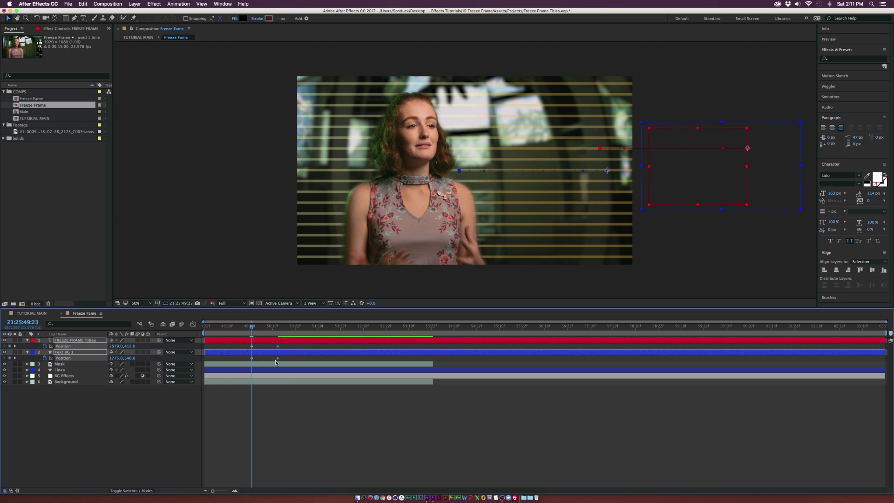
pyautogui.moveTo(251, 327); pyautogui.dragTo(281, 330)
pyautogui.click(145, 413)
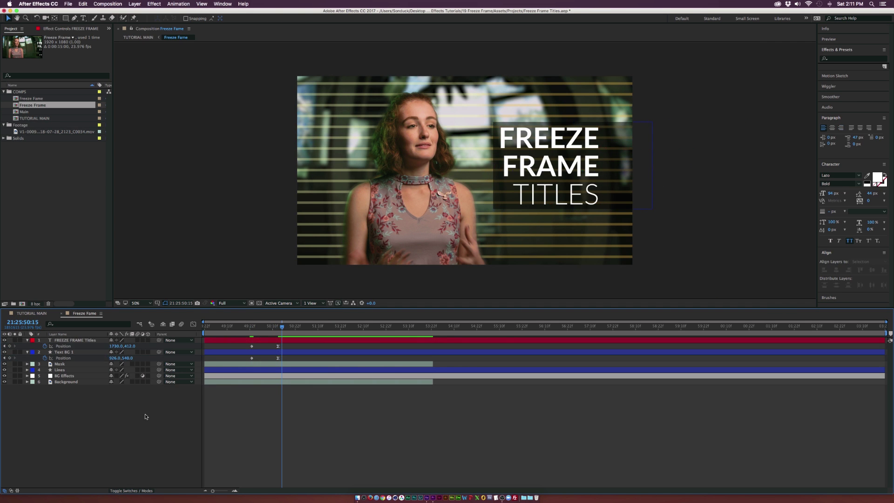
pyautogui.press('u')
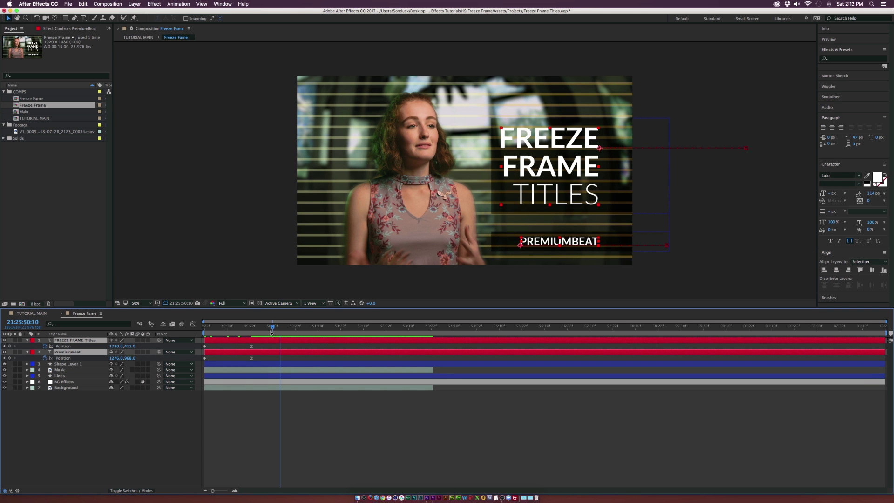
# Step: Collapse the keyframed properties and enable motion blur for all seven layers and the composition
pyautogui.moveTo(280, 326)
pyautogui.mouseDown()
pyautogui.moveTo(206, 327)
pyautogui.moveTo(282, 326)
pyautogui.mouseUp()
pyautogui.click(294, 331)
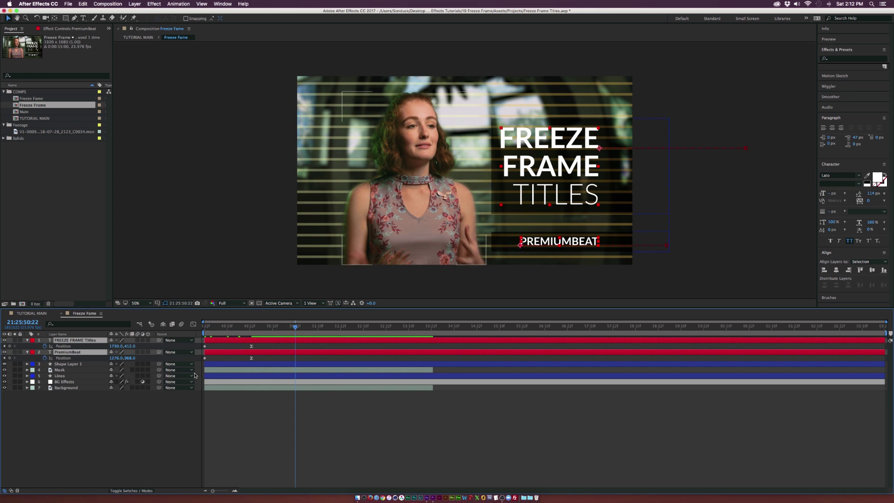
pyautogui.click(183, 400)
pyautogui.press('u')
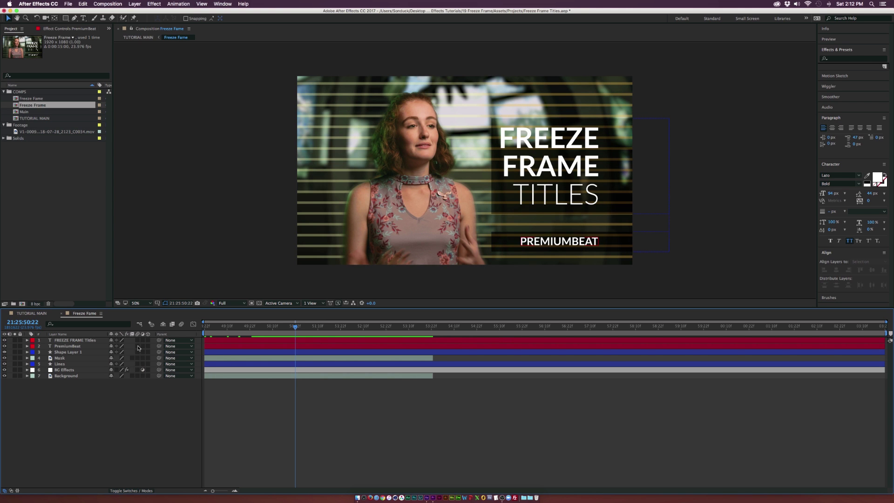
pyautogui.moveTo(137, 340); pyautogui.dragTo(137, 376)
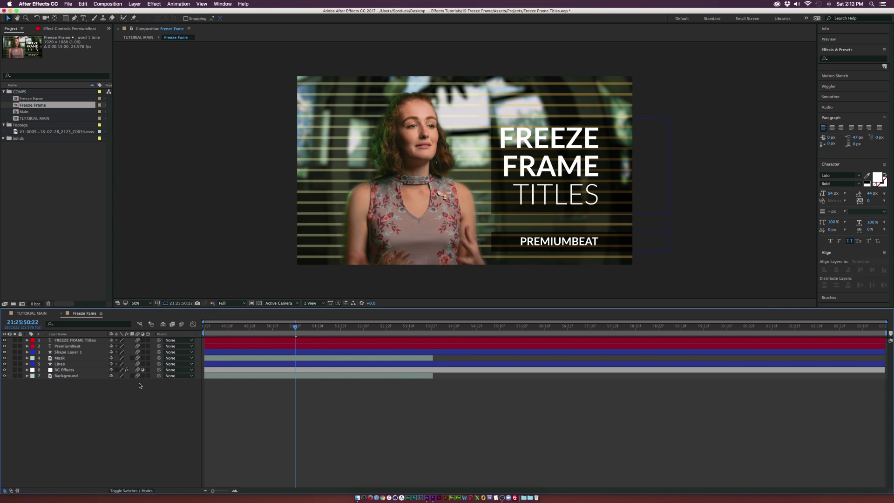
pyautogui.click(182, 324)
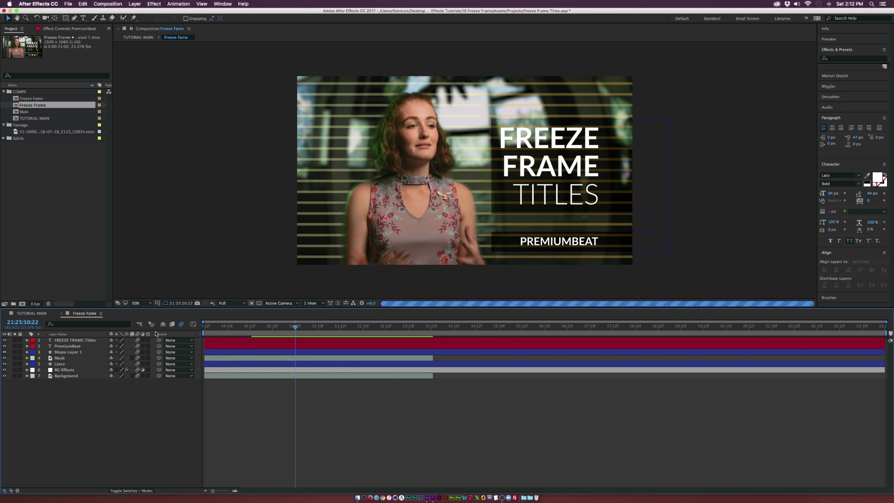
# Step: In the TUTORIAL MAIN composition, add the expression wiggle(.5,20) to the Freeze Fame layer's position and preview the drift
pyautogui.click(42, 314)
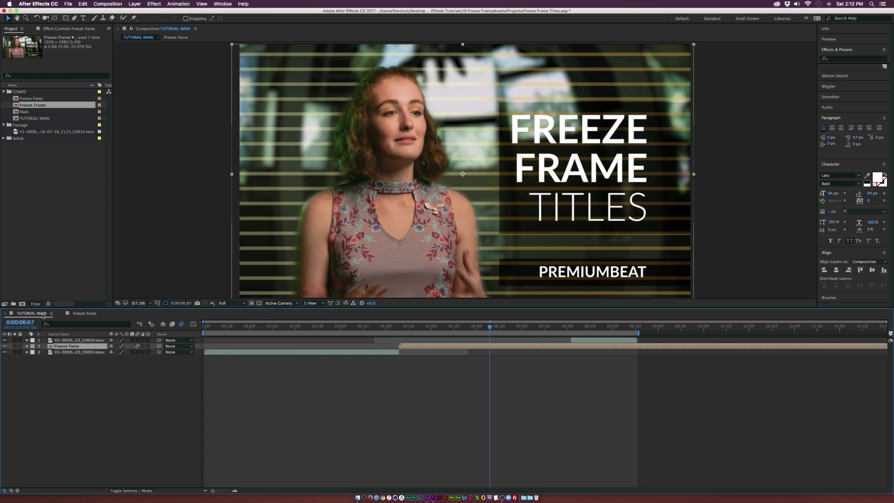
pyautogui.press('i')
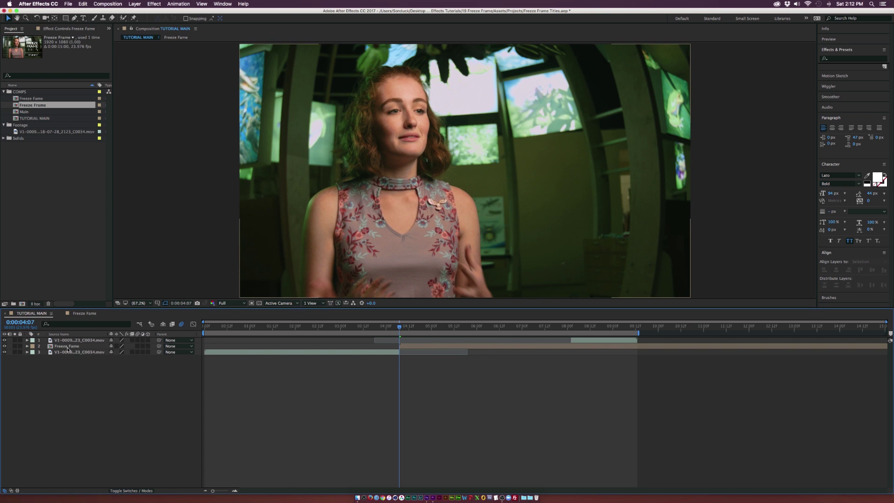
pyautogui.click(64, 348)
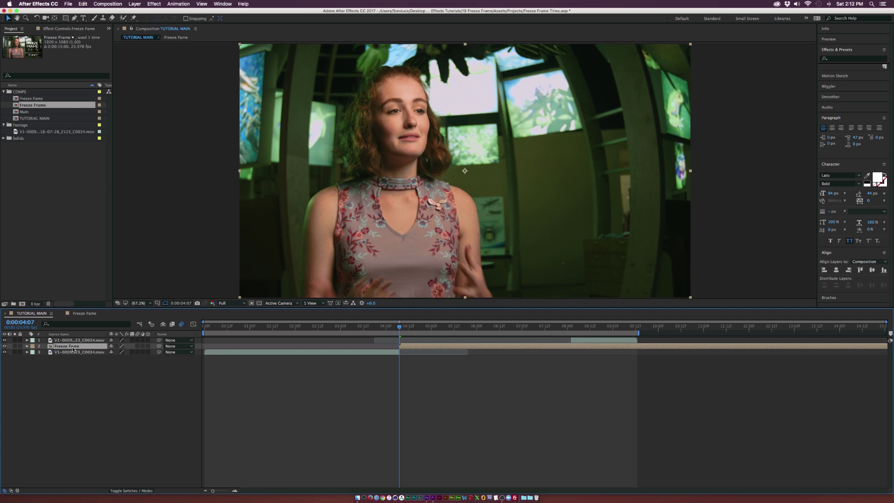
pyautogui.click(28, 346)
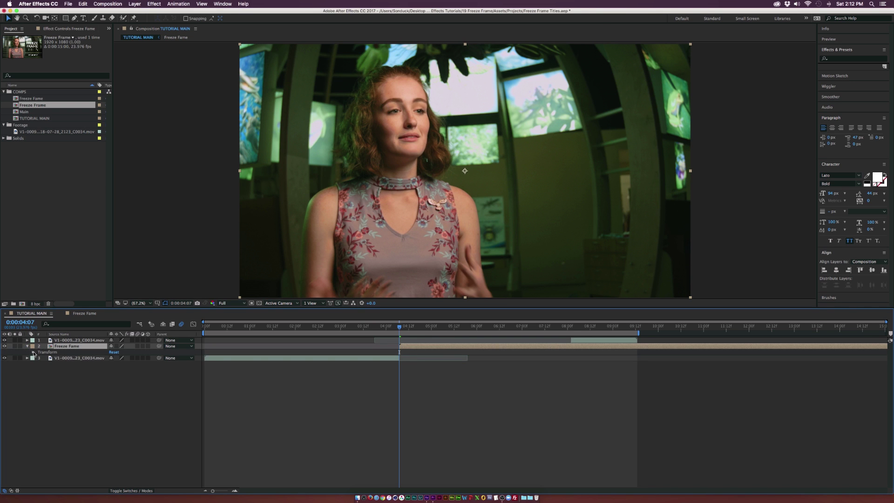
pyautogui.press('p')
pyautogui.hotkey('shift', 's')
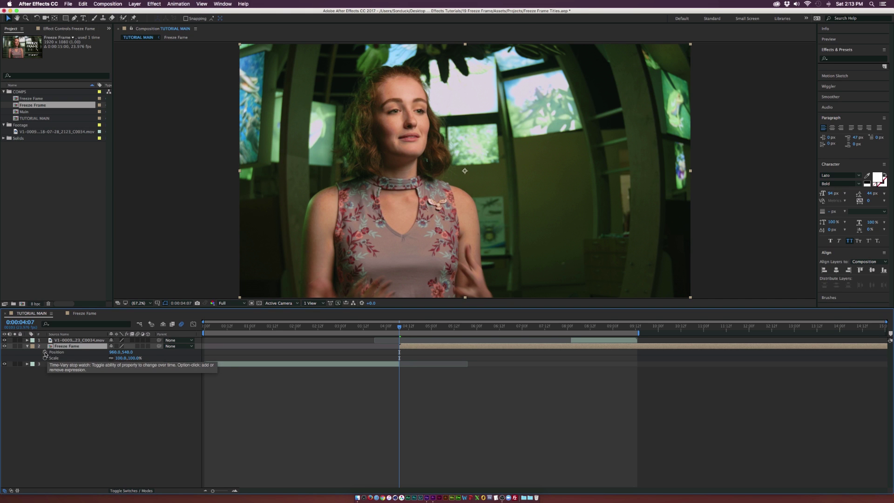
pyautogui.keyDown('alt'); pyautogui.click(45, 352); pyautogui.keyUp('alt')
pyautogui.write('wiggle(.5,20')
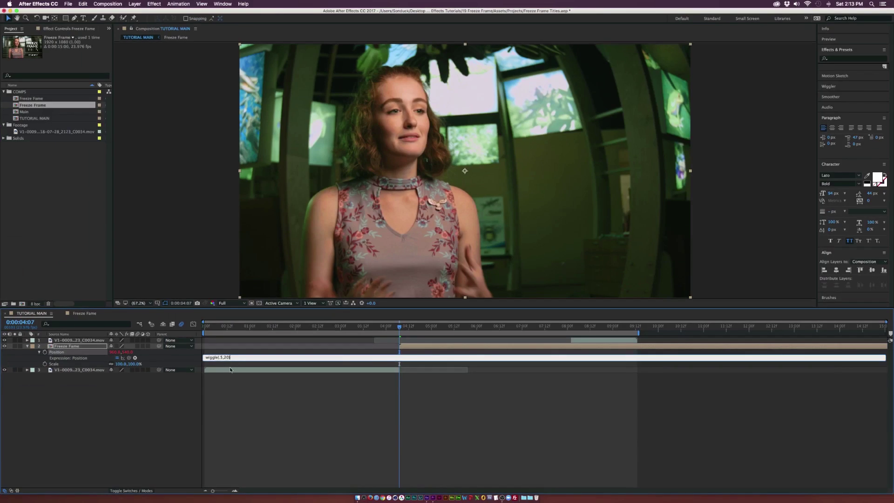
pyautogui.click(252, 416)
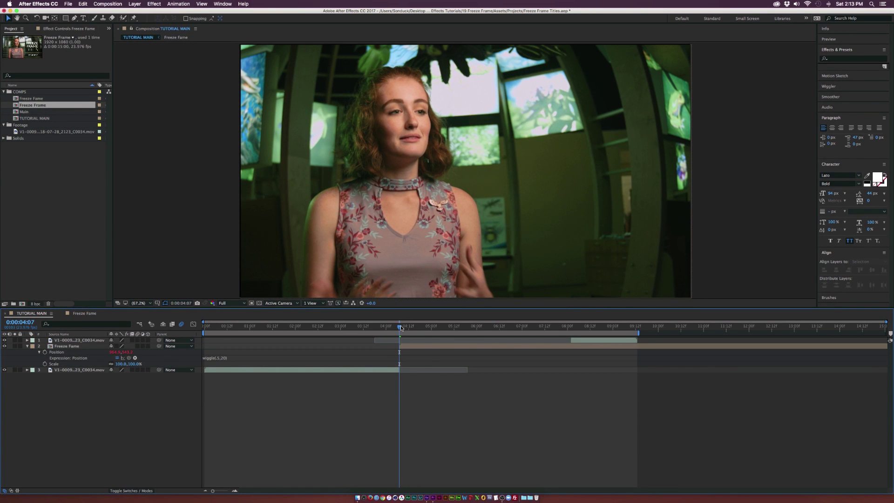
pyautogui.moveTo(401, 328); pyautogui.dragTo(454, 328)
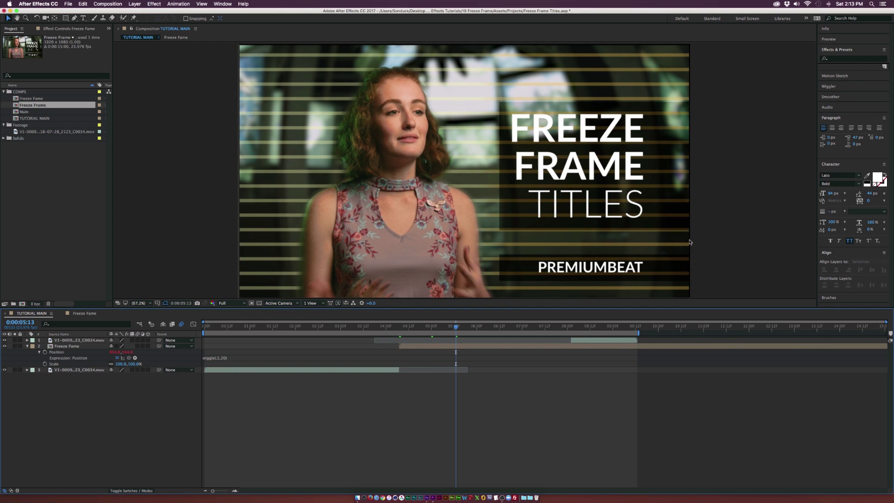
# Step: Keyframe the Freeze Fame layer's scale from 100% at 0:00:04:07 to 104% at 0:00:07:07 and preview the zoom
pyautogui.click(399, 327)
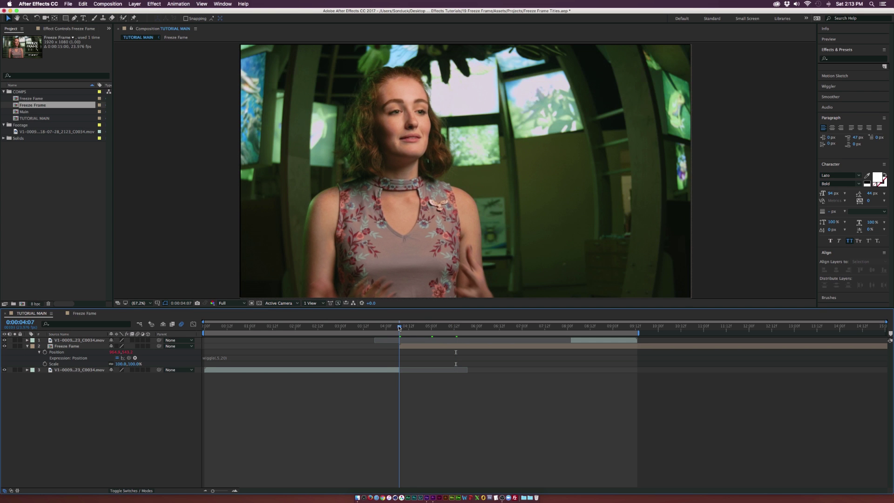
pyautogui.click(44, 365)
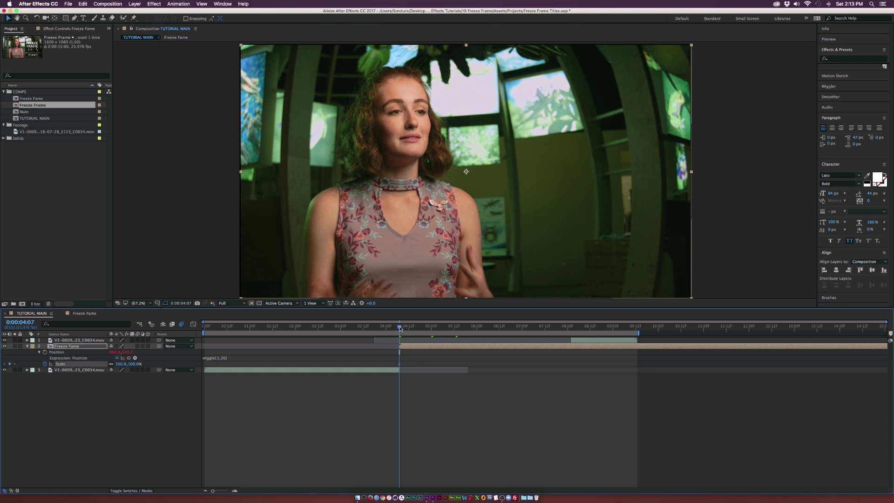
pyautogui.moveTo(400, 329); pyautogui.dragTo(536, 339)
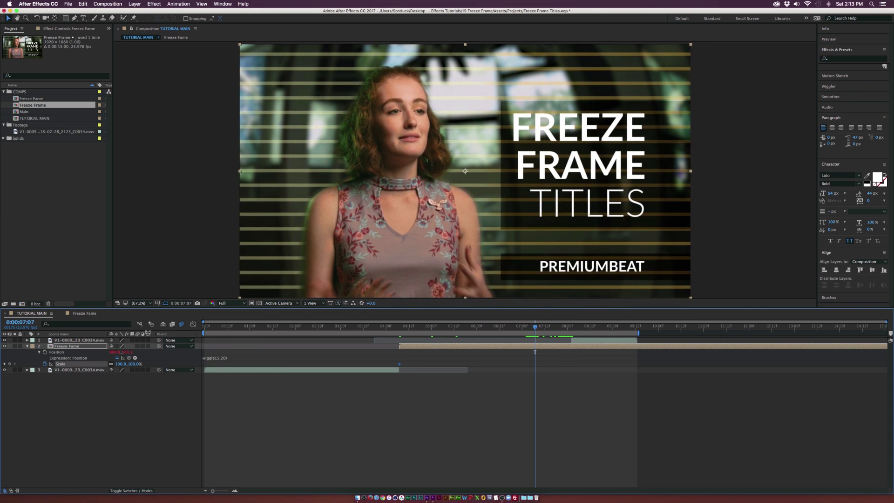
pyautogui.moveTo(118, 364); pyautogui.dragTo(121, 364)
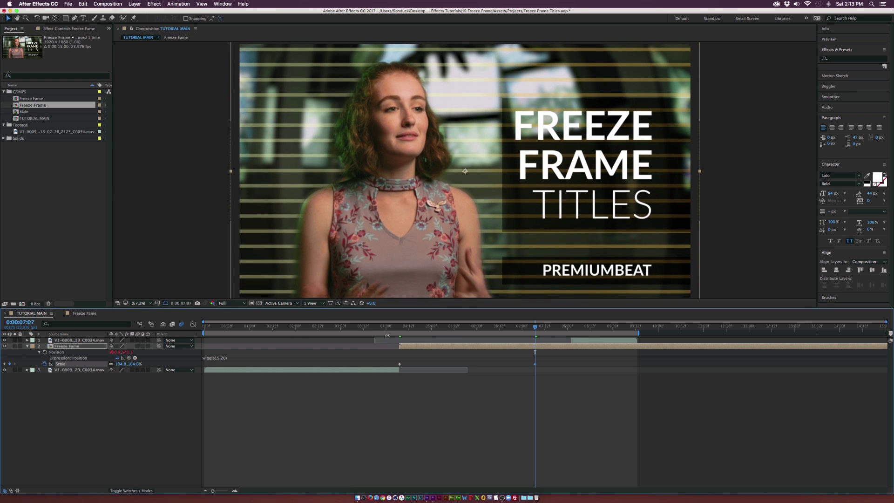
pyautogui.moveTo(396, 328); pyautogui.dragTo(436, 331)
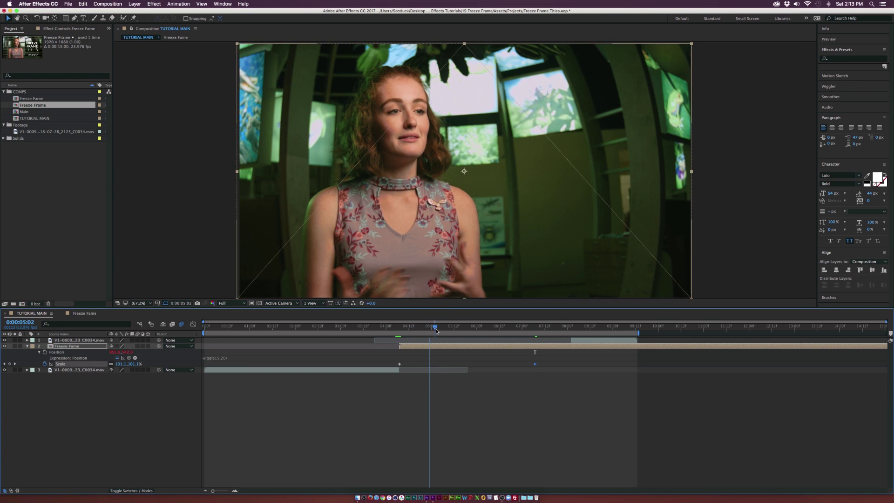
pyautogui.press('space')
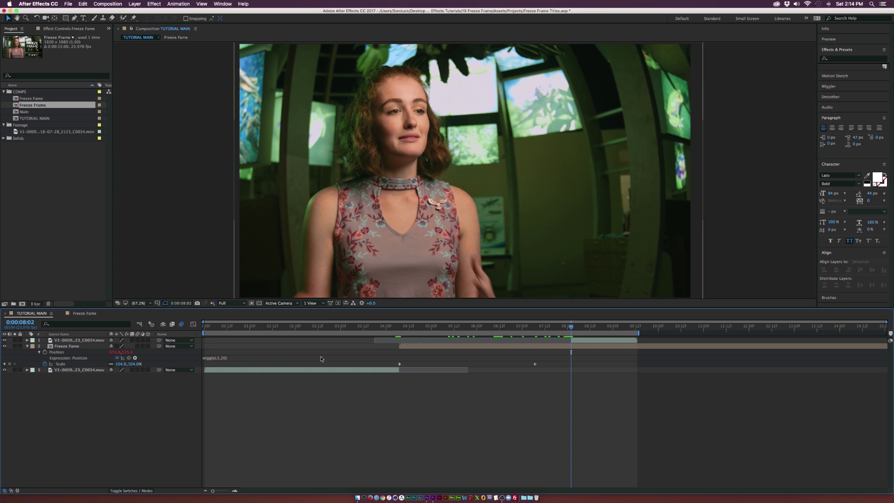
# Step: Add a 100% scale keyframe for Freeze Fame at 0:00:08:02 and apply Easy Ease to all three scale keyframes
pyautogui.click(120, 364)
pyautogui.write('100')
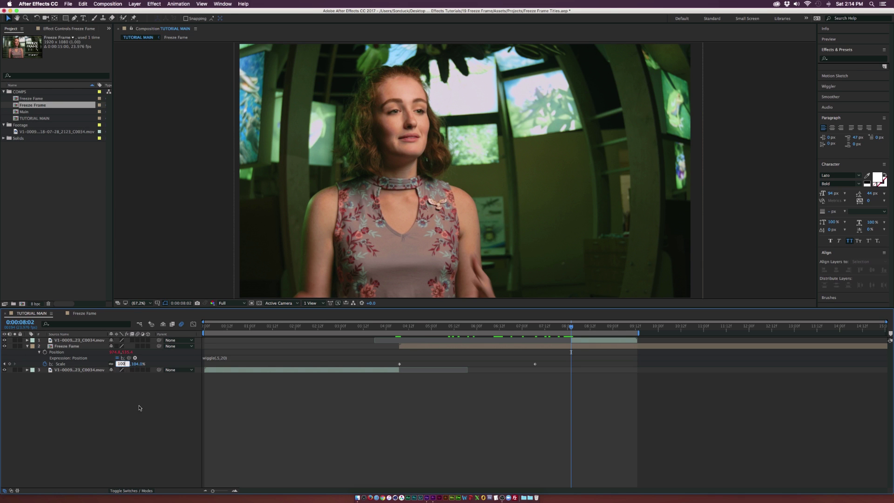
pyautogui.moveTo(590, 361); pyautogui.dragTo(324, 364)
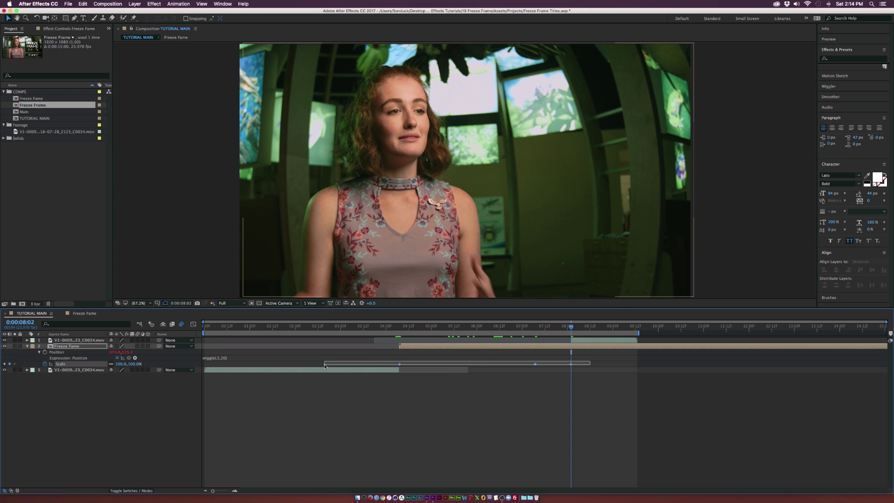
pyautogui.press('F9')
pyautogui.click(407, 410)
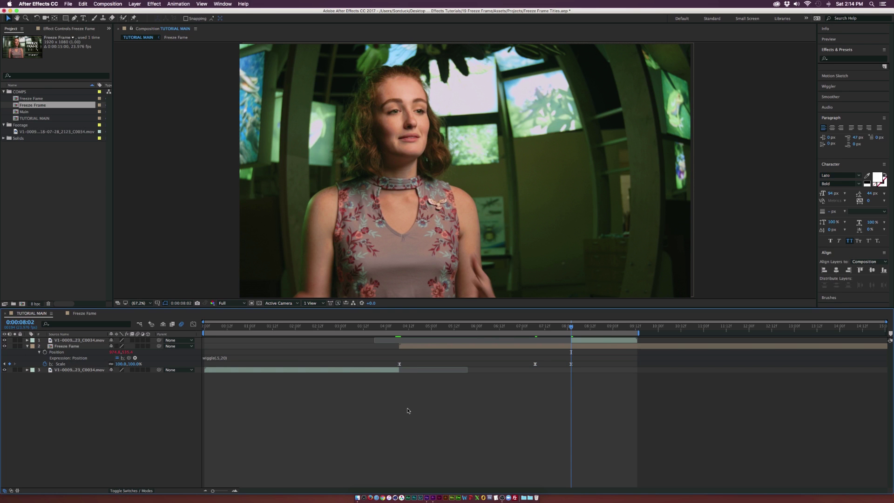